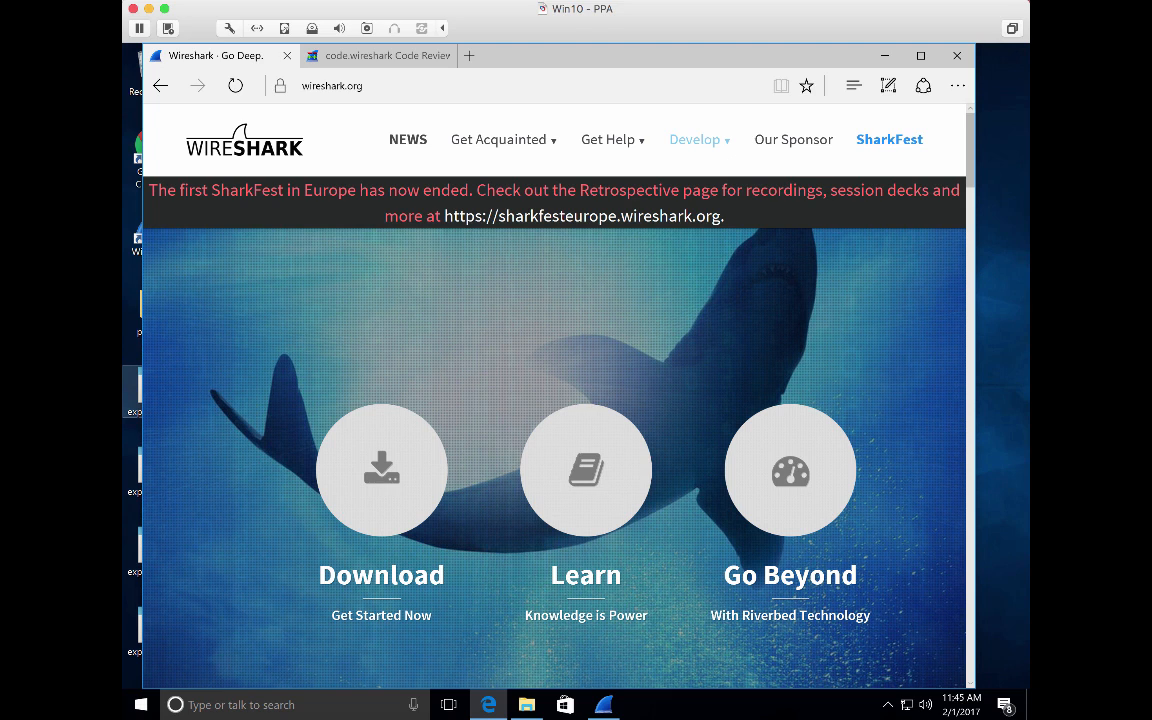
Step: Open the packet-ftp.c source file from the epan/dissectors listing of the wireshark.git code repository
{"action": "left_click", "coordinate": [722, 150]}
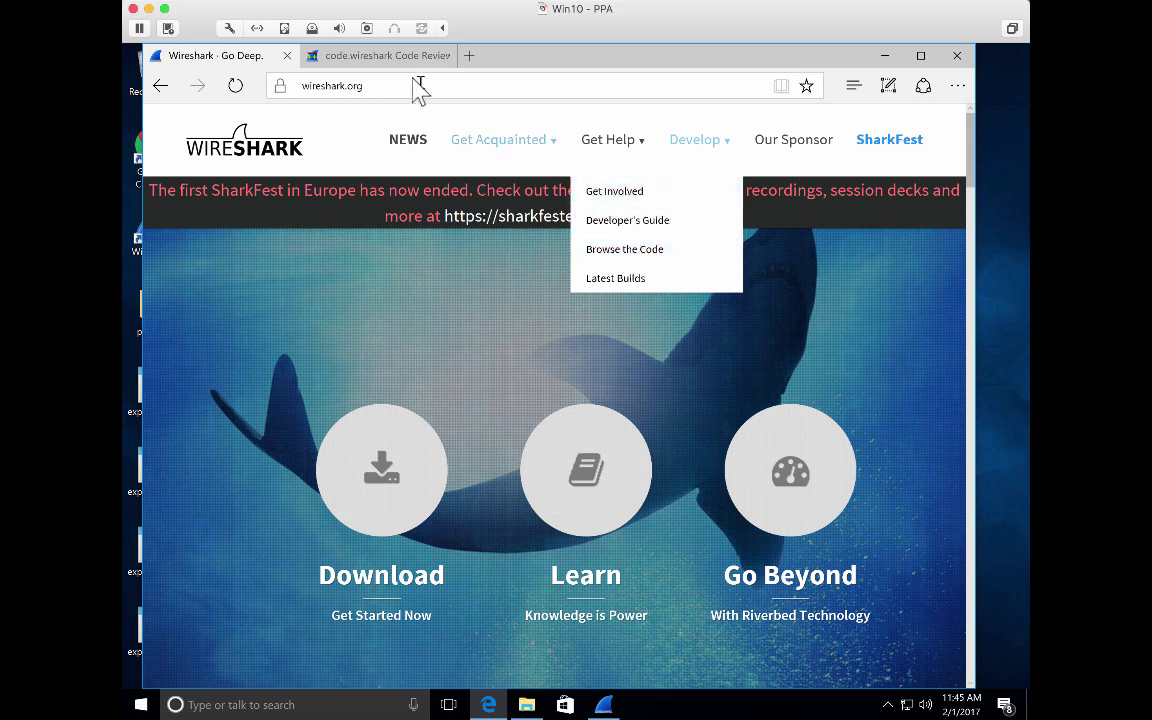
{"action": "left_click", "coordinate": [378, 54]}
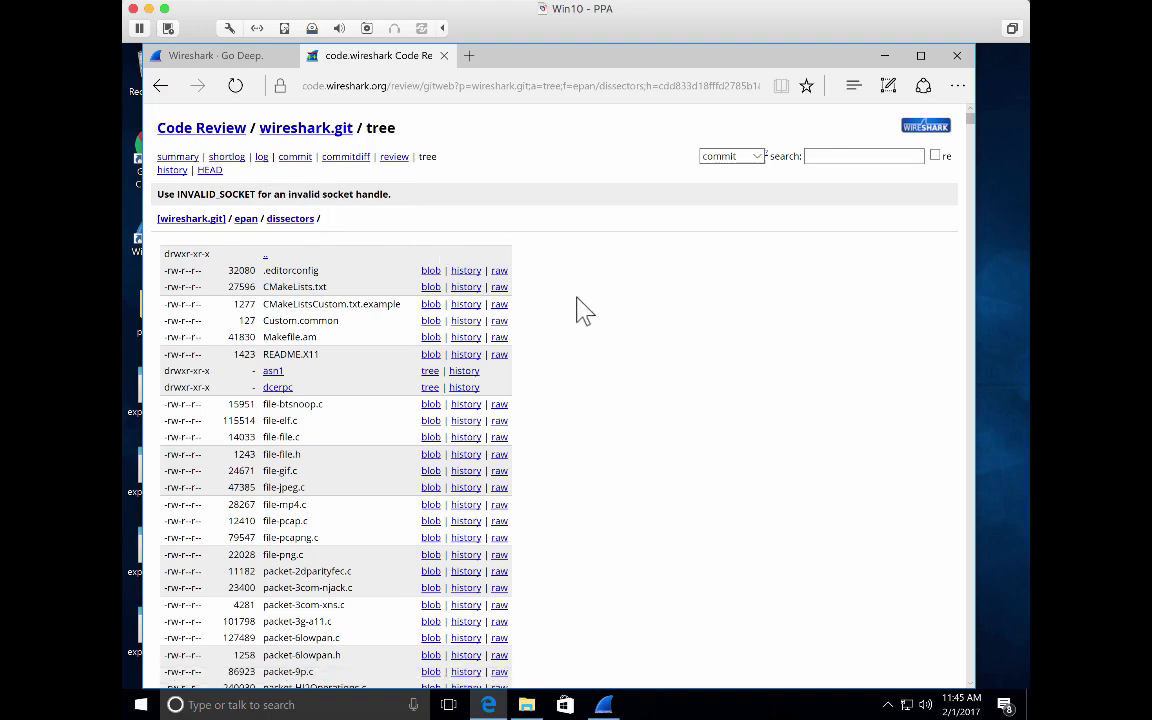
{"action": "scroll", "coordinate": [584, 311], "scroll_direction": "down", "scroll_amount": 10}
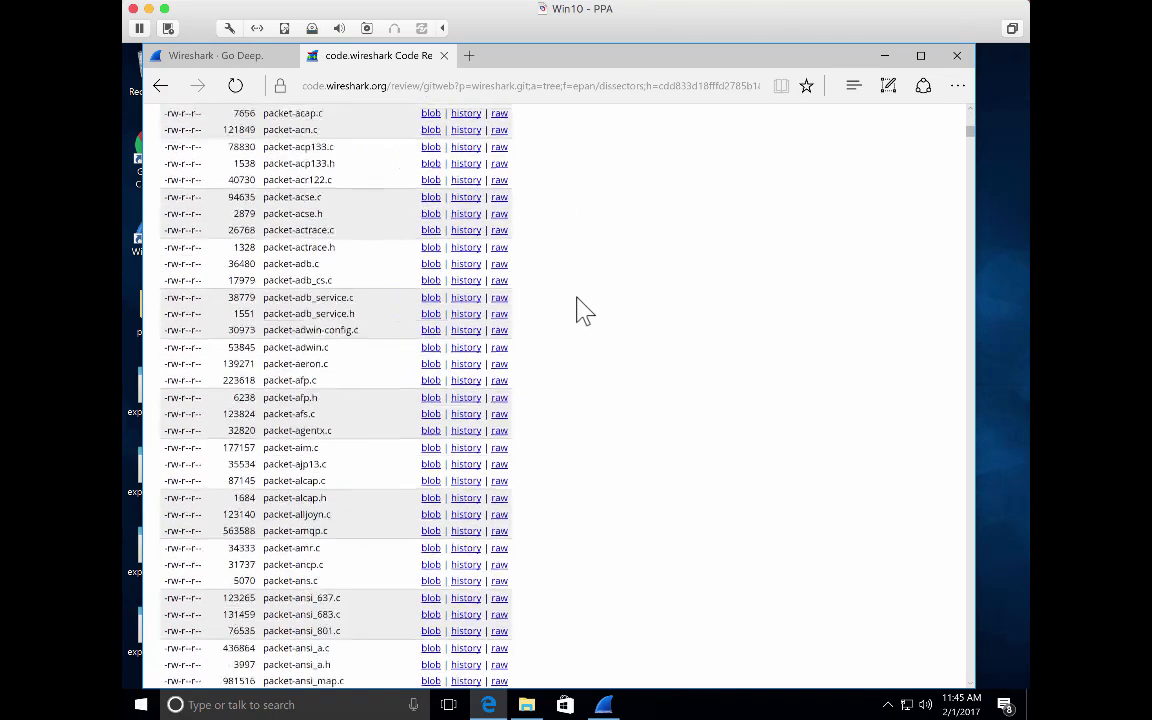
{"action": "scroll", "coordinate": [584, 311], "scroll_direction": "down", "scroll_amount": 15}
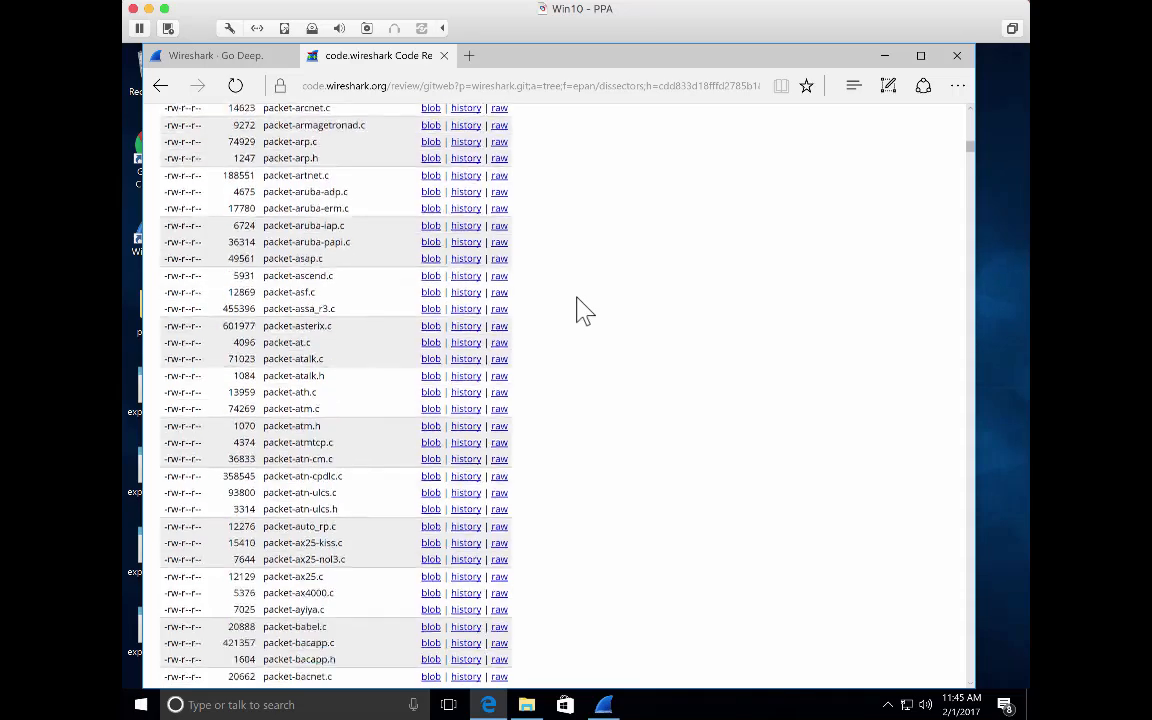
{"action": "scroll", "coordinate": [584, 311], "scroll_direction": "down", "scroll_amount": 15}
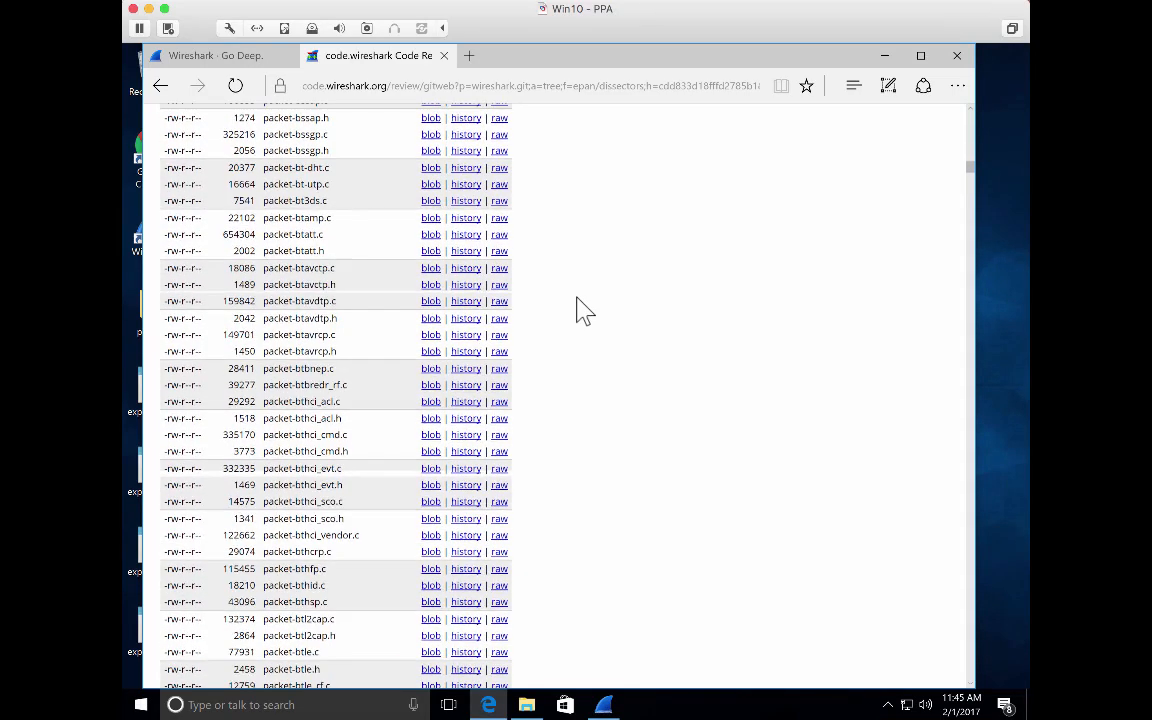
{"action": "scroll", "coordinate": [584, 311], "scroll_direction": "down", "scroll_amount": 12}
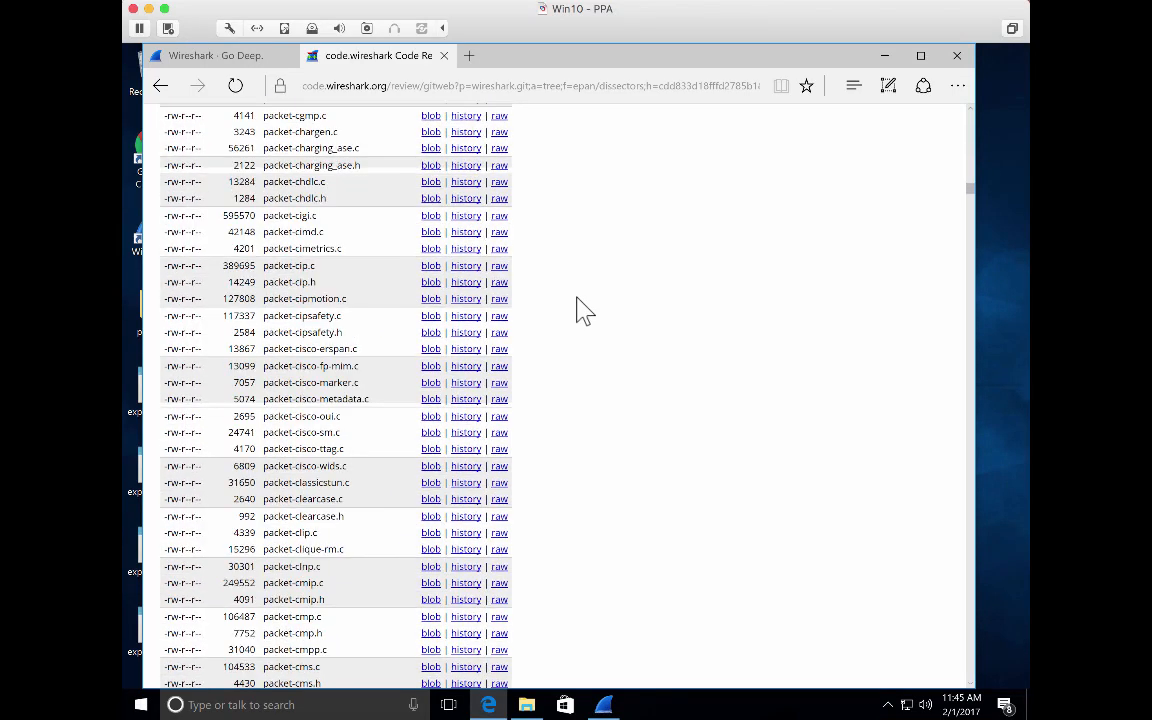
{"action": "scroll", "coordinate": [584, 311], "scroll_direction": "down", "scroll_amount": 20}
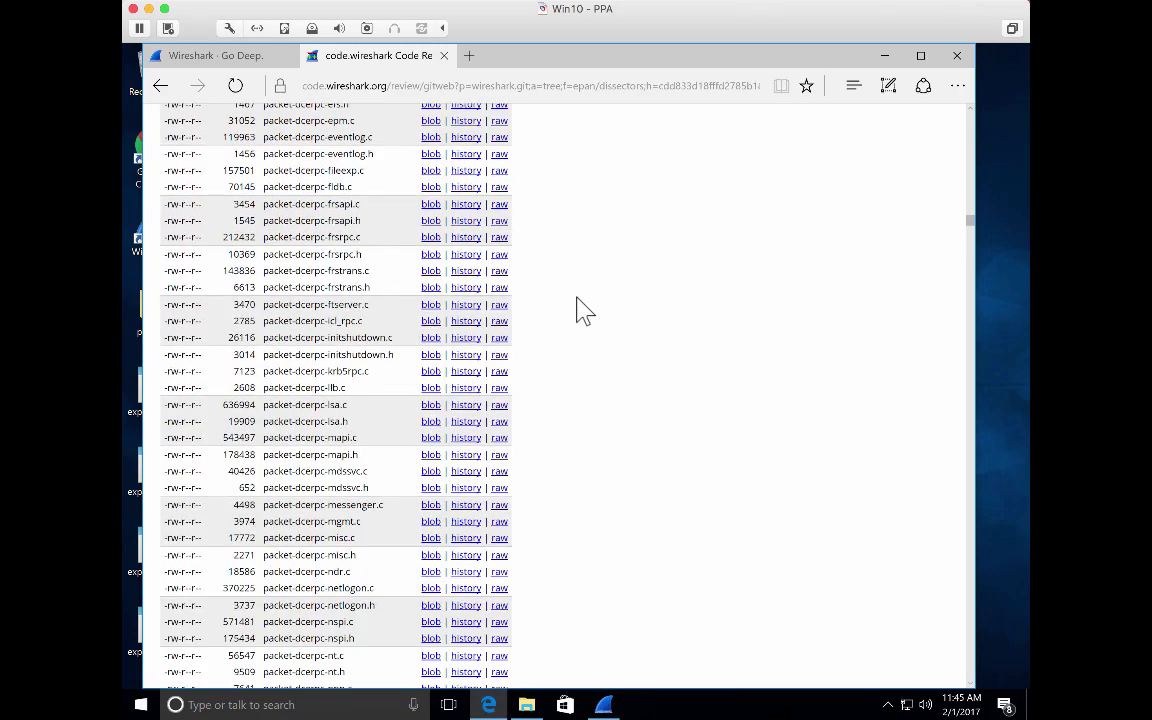
{"action": "scroll", "coordinate": [584, 311], "scroll_direction": "down", "scroll_amount": 20}
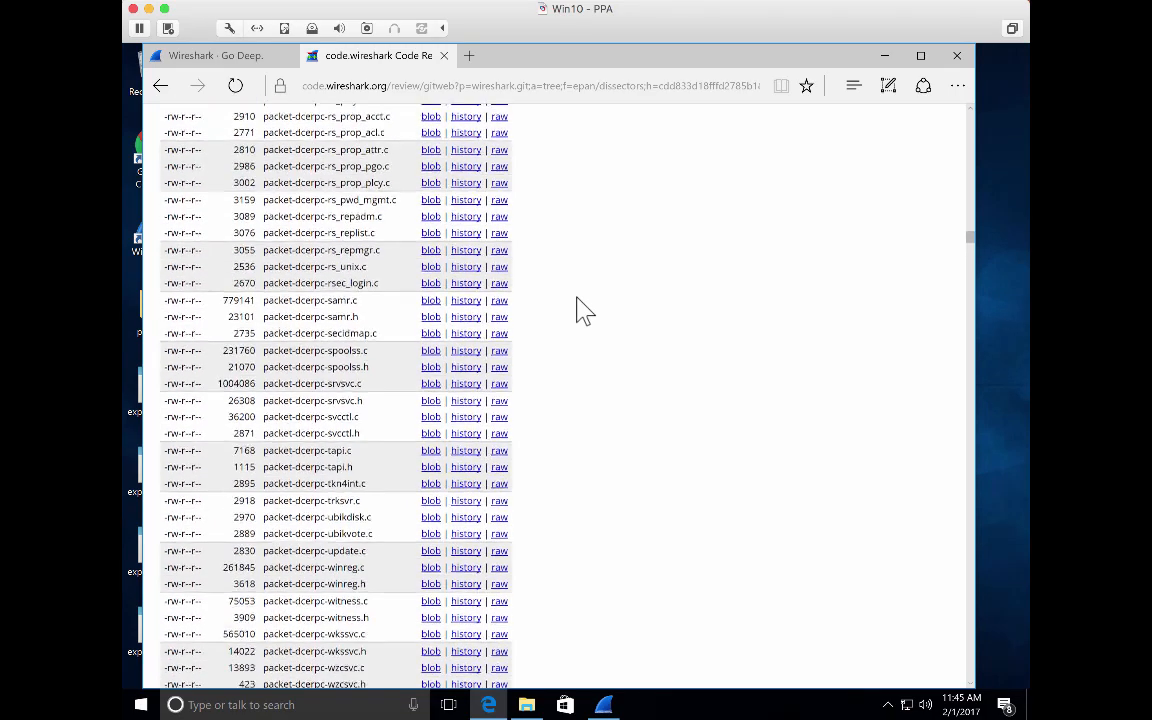
{"action": "scroll", "coordinate": [584, 311], "scroll_direction": "down", "scroll_amount": 20}
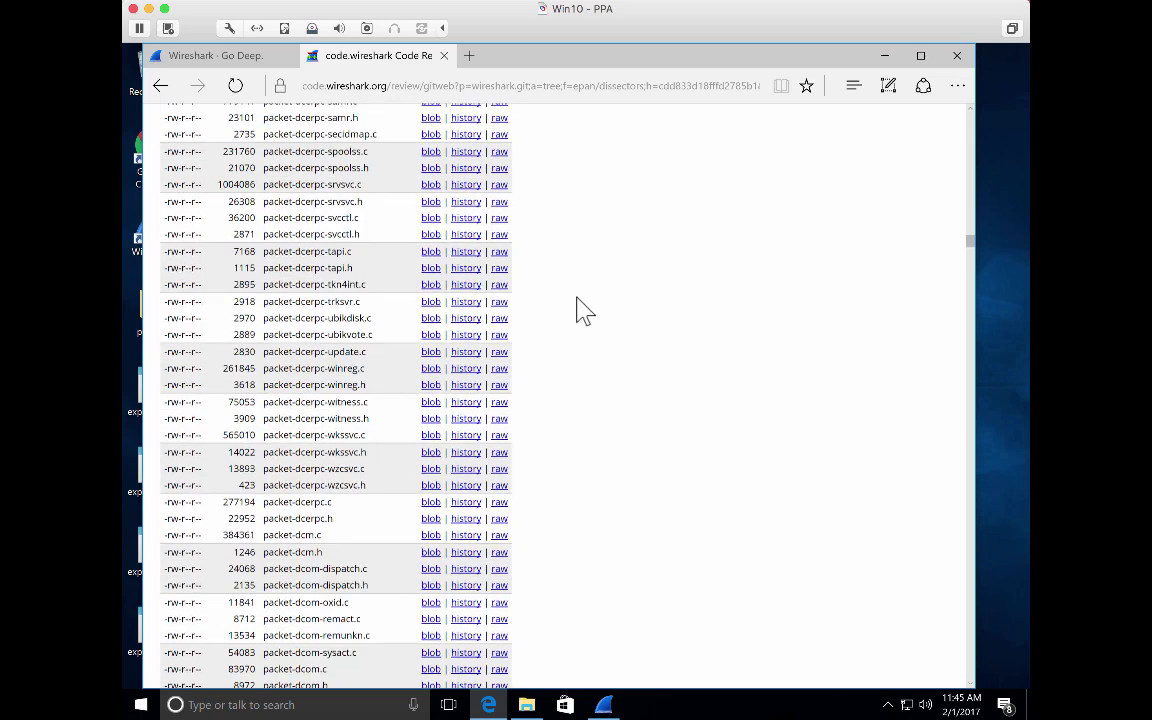
{"action": "scroll", "coordinate": [584, 311], "scroll_direction": "down", "scroll_amount": 20}
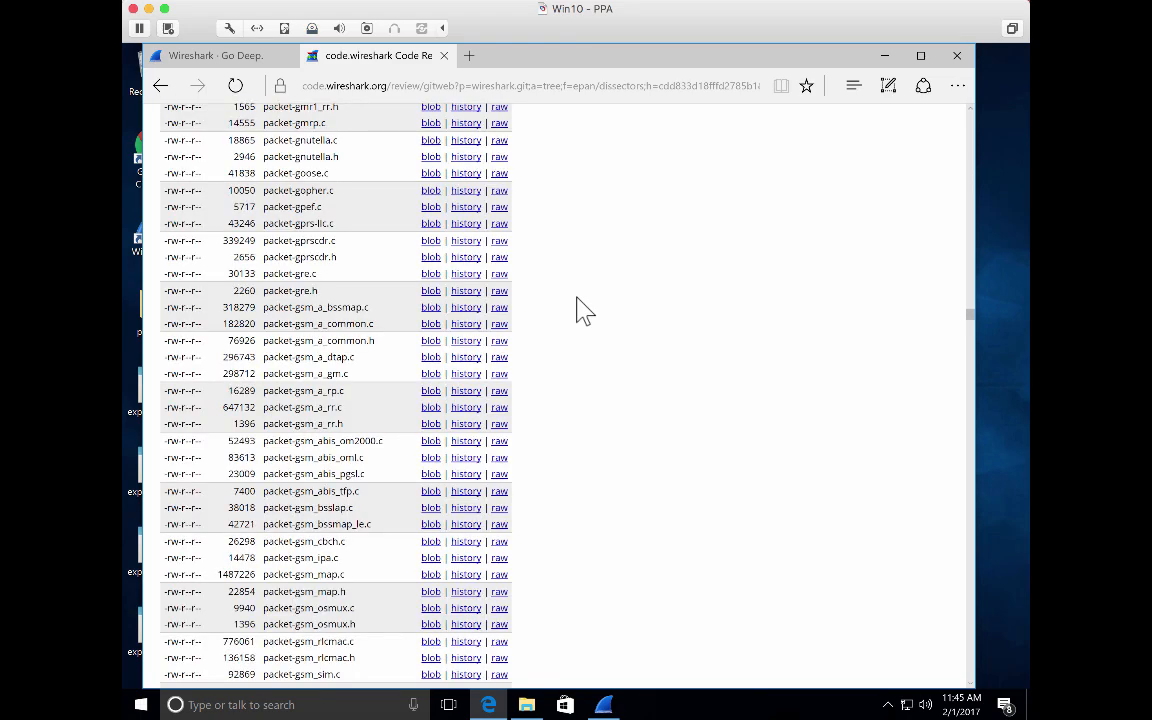
{"action": "scroll", "coordinate": [577, 298], "scroll_direction": "up", "scroll_amount": 4}
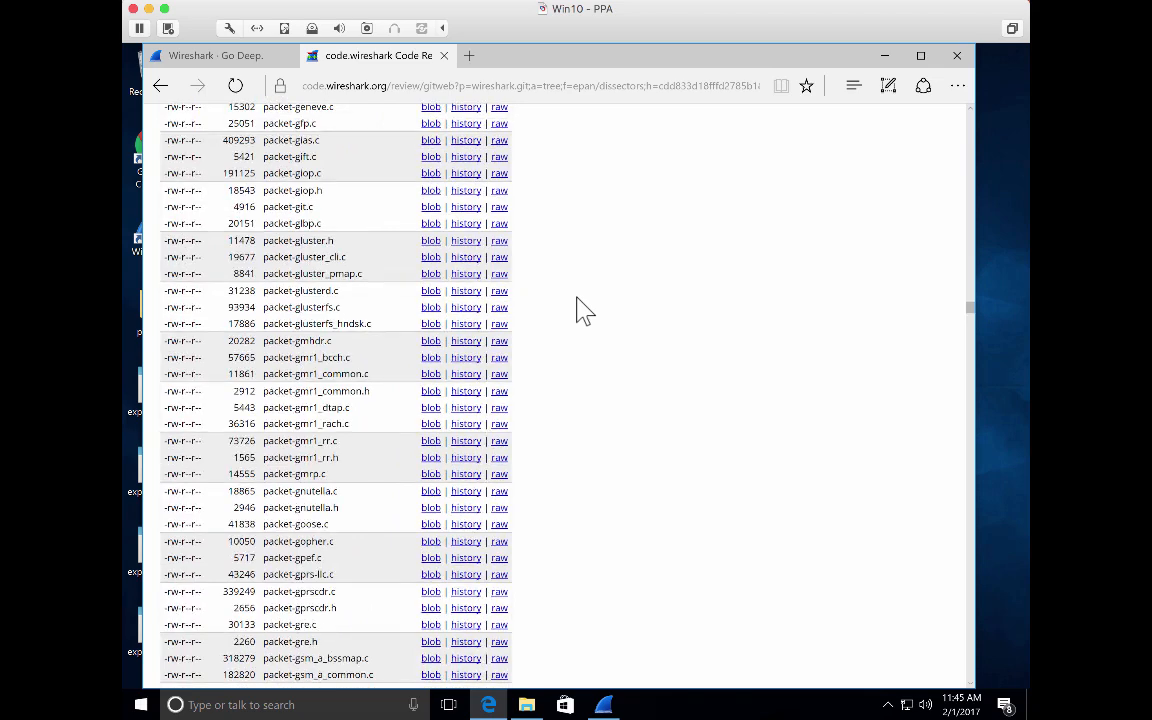
{"action": "scroll", "coordinate": [584, 311], "scroll_direction": "up", "scroll_amount": 4}
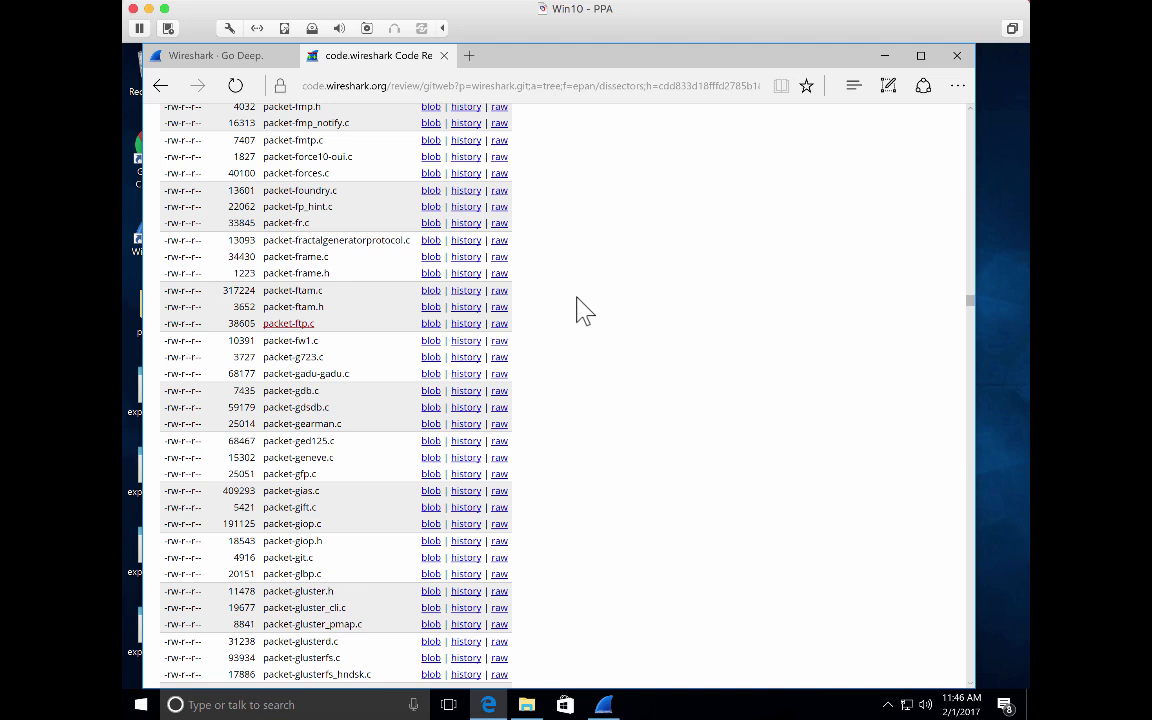
{"action": "left_click", "coordinate": [289, 327]}
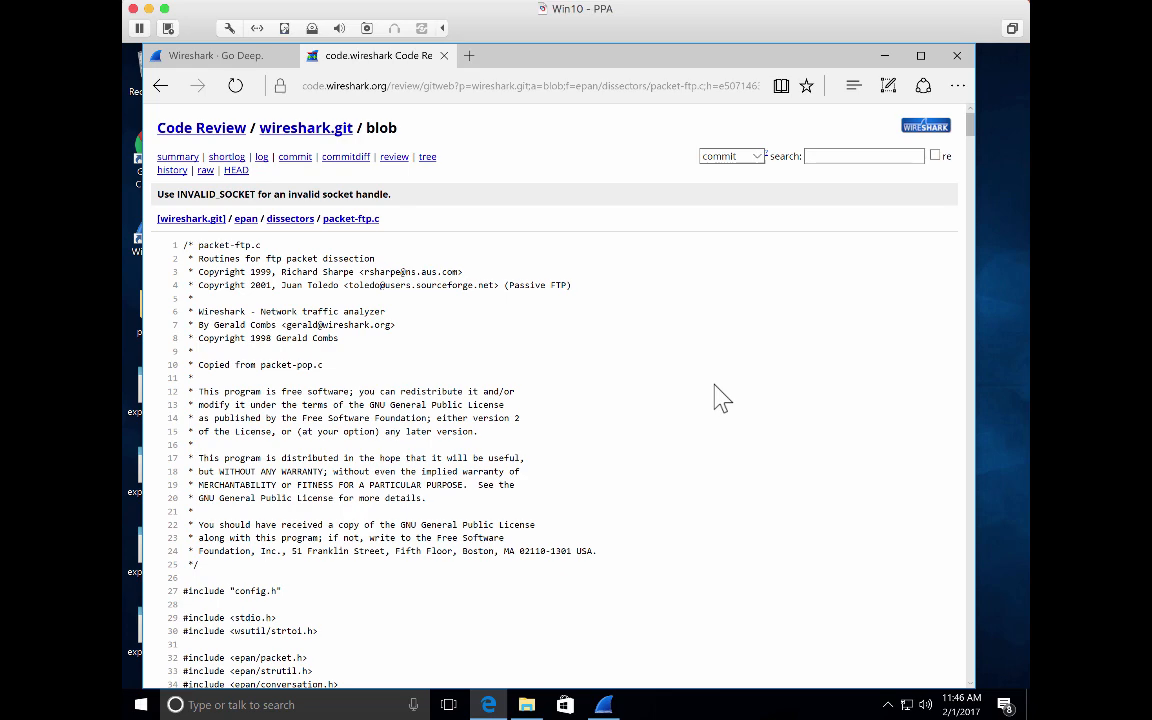
Step: Read through the packet-ftp.c dissector source, from the field declarations to the comments on parsing PORT and PASV addresses
{"action": "scroll", "coordinate": [722, 398], "scroll_direction": "down", "scroll_amount": 9}
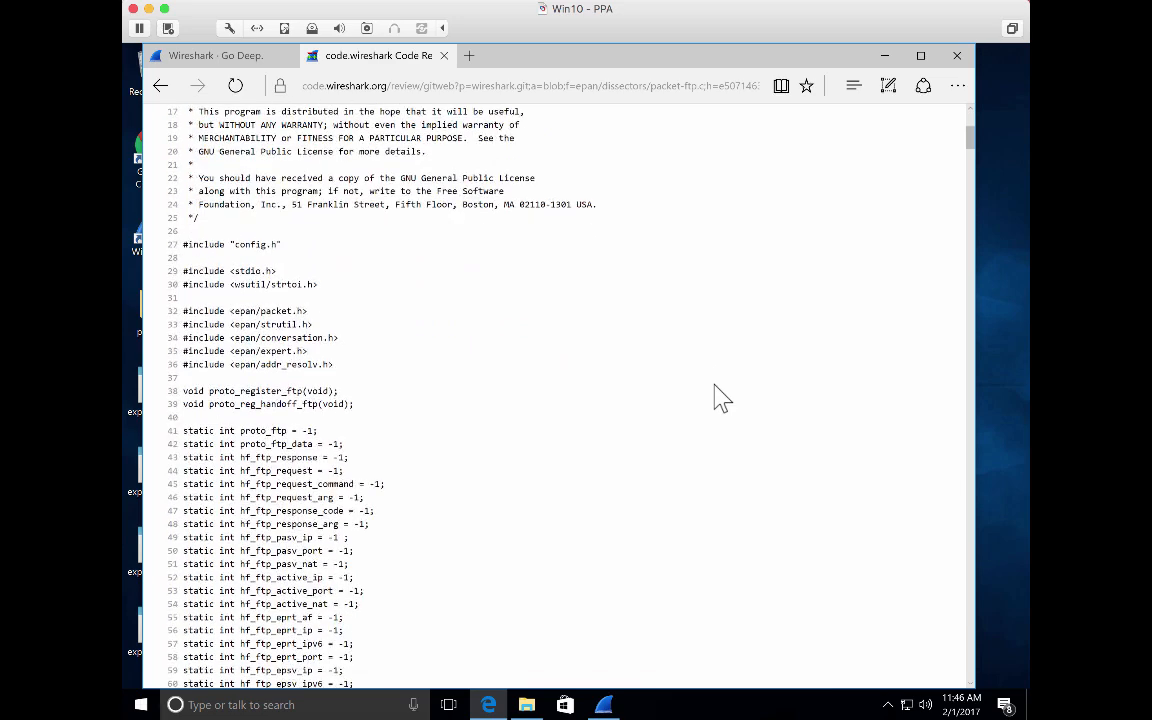
{"action": "scroll", "coordinate": [722, 398], "scroll_direction": "down", "scroll_amount": 3}
{"action": "scroll", "coordinate": [722, 398], "scroll_direction": "down", "scroll_amount": 9}
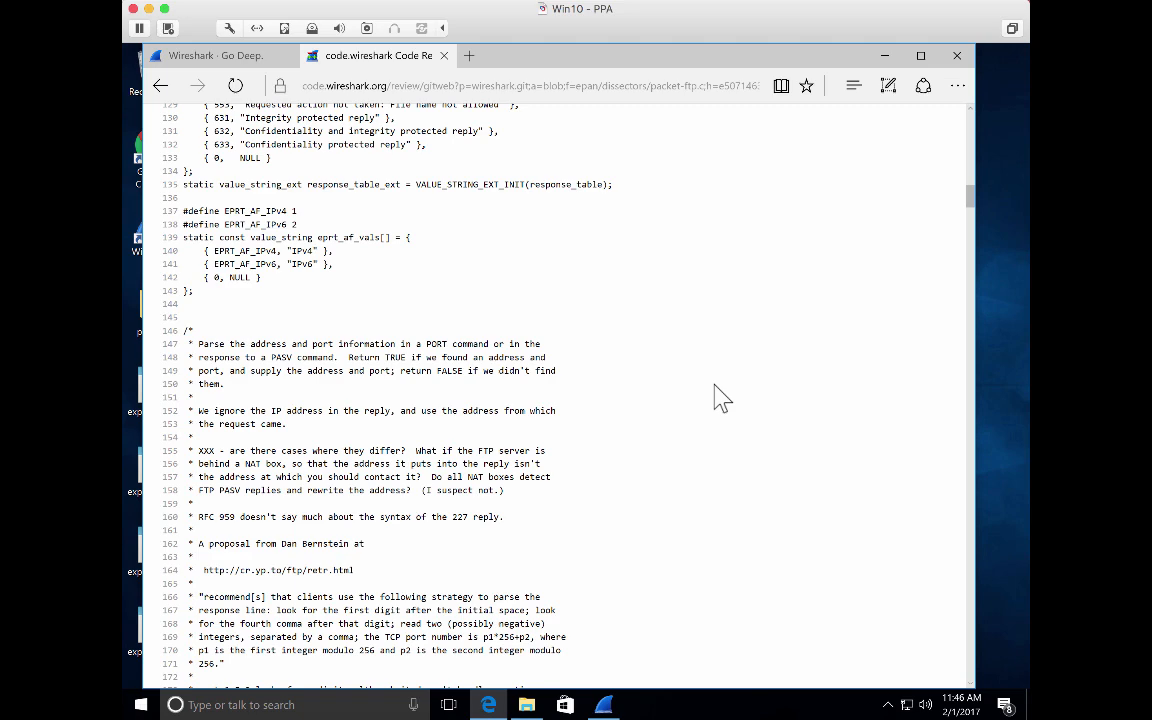
{"action": "scroll", "coordinate": [722, 398], "scroll_direction": "down", "scroll_amount": 5}
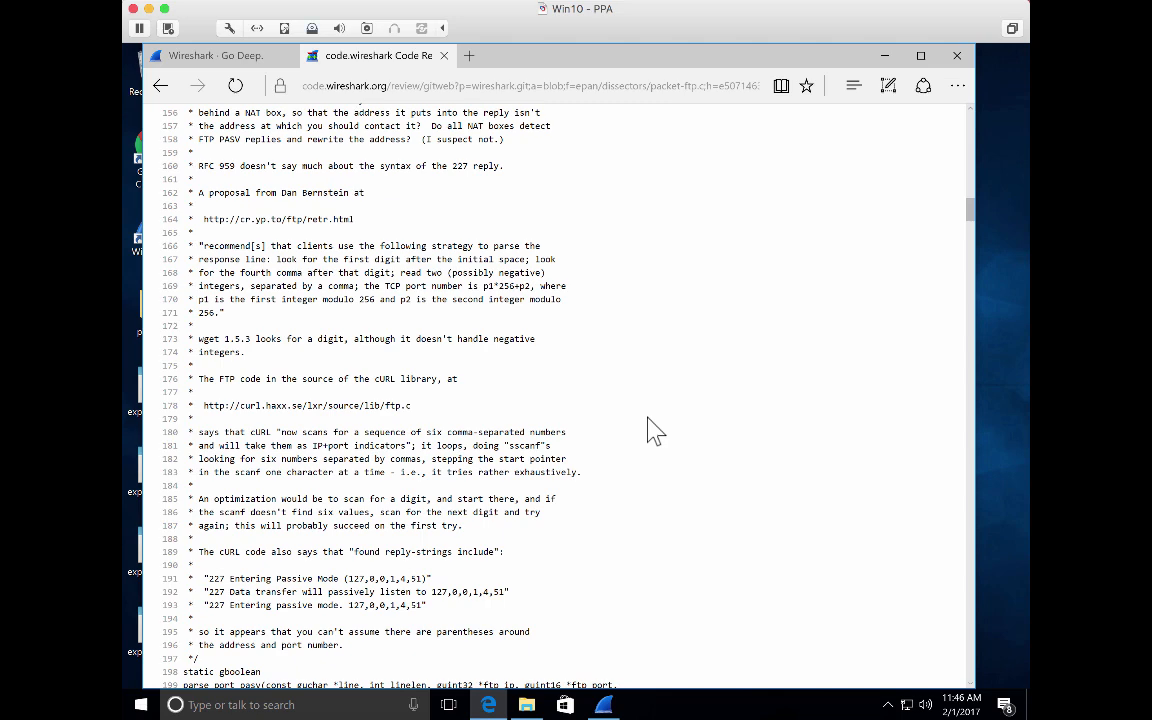
{"action": "scroll", "coordinate": [651, 430], "scroll_direction": "down", "scroll_amount": 10}
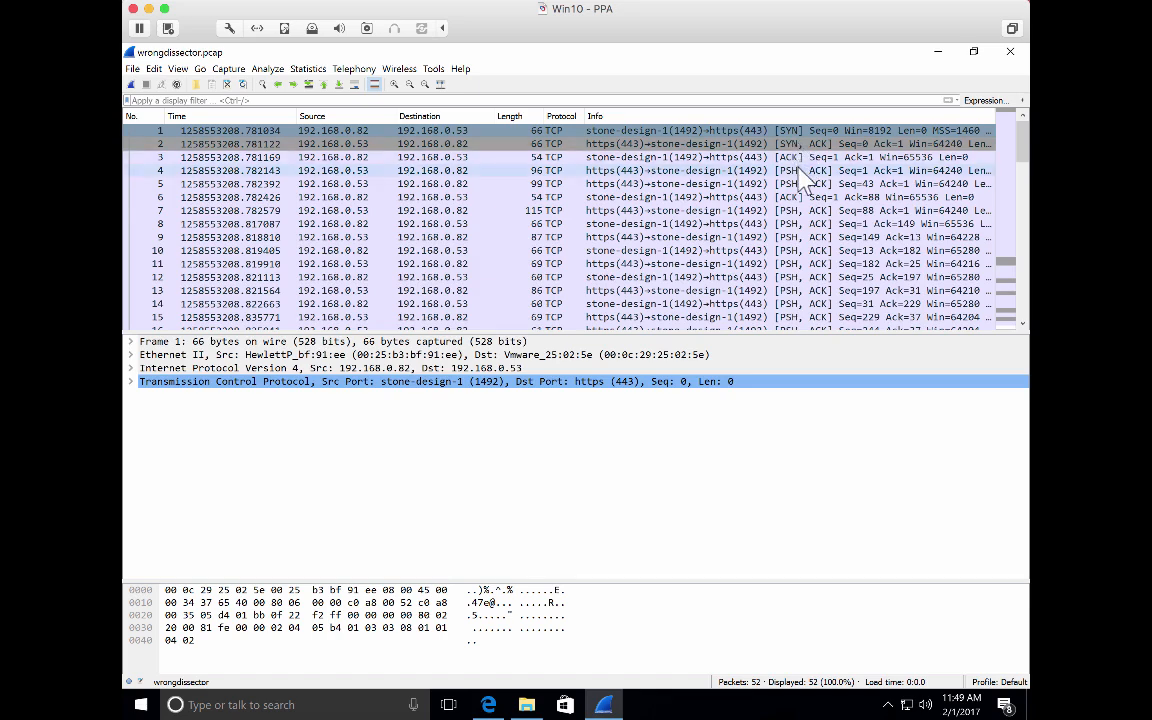
Step: Examine the whole packet list of wrongdissector.pcap in Wireshark, checking the protocols and ports, and return to its start
{"action": "scroll", "coordinate": [801, 176], "scroll_direction": "down", "scroll_amount": 1}
{"action": "scroll", "coordinate": [801, 178], "scroll_direction": "down", "scroll_amount": 3}
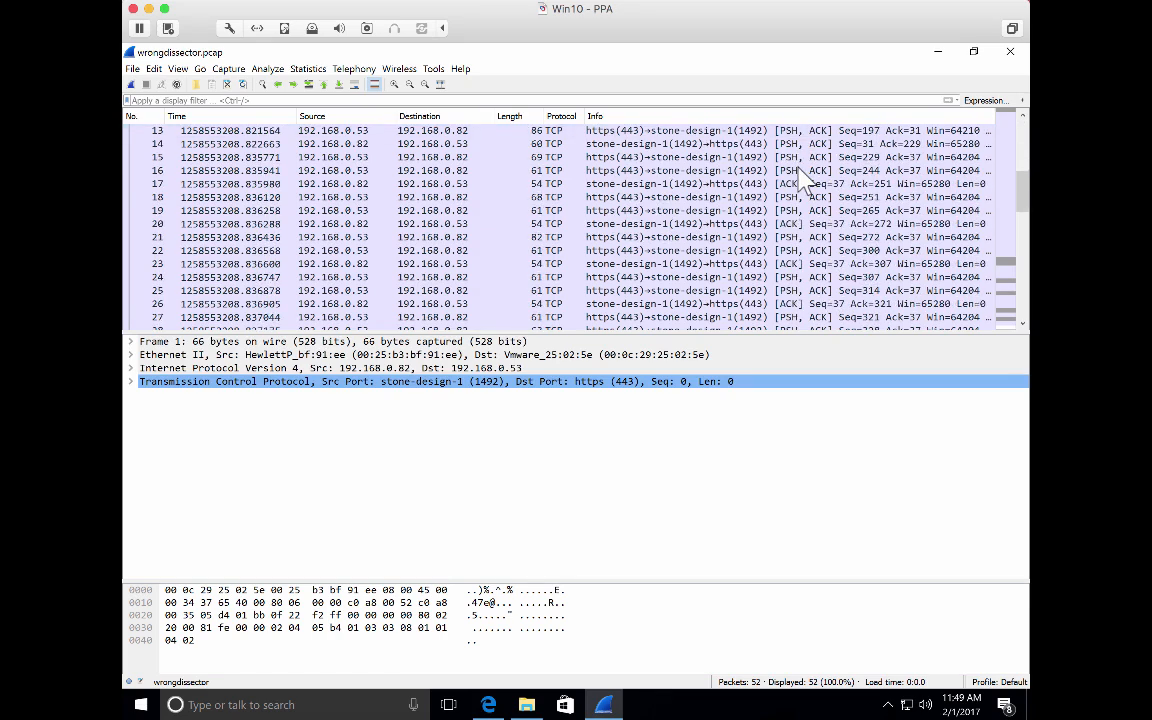
{"action": "scroll", "coordinate": [801, 178], "scroll_direction": "down", "scroll_amount": 4}
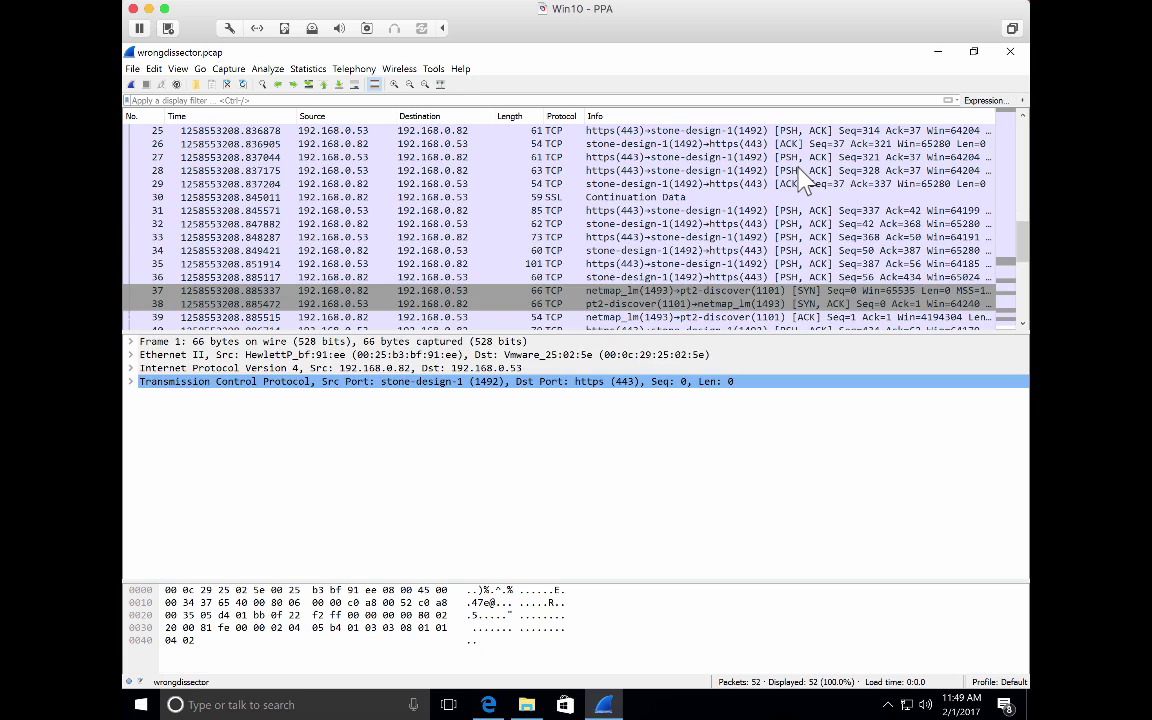
{"action": "scroll", "coordinate": [801, 178], "scroll_direction": "up", "scroll_amount": 1}
{"action": "scroll", "coordinate": [800, 200], "scroll_direction": "down", "scroll_amount": 1}
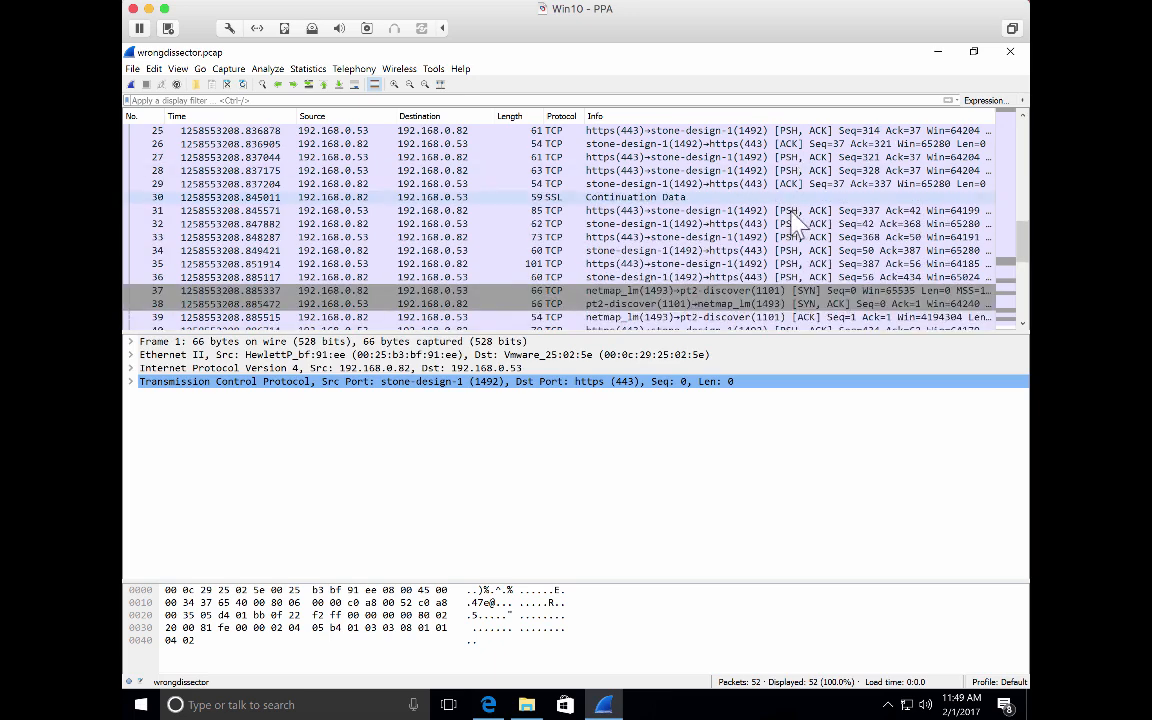
{"action": "scroll", "coordinate": [795, 268], "scroll_direction": "down", "scroll_amount": 1}
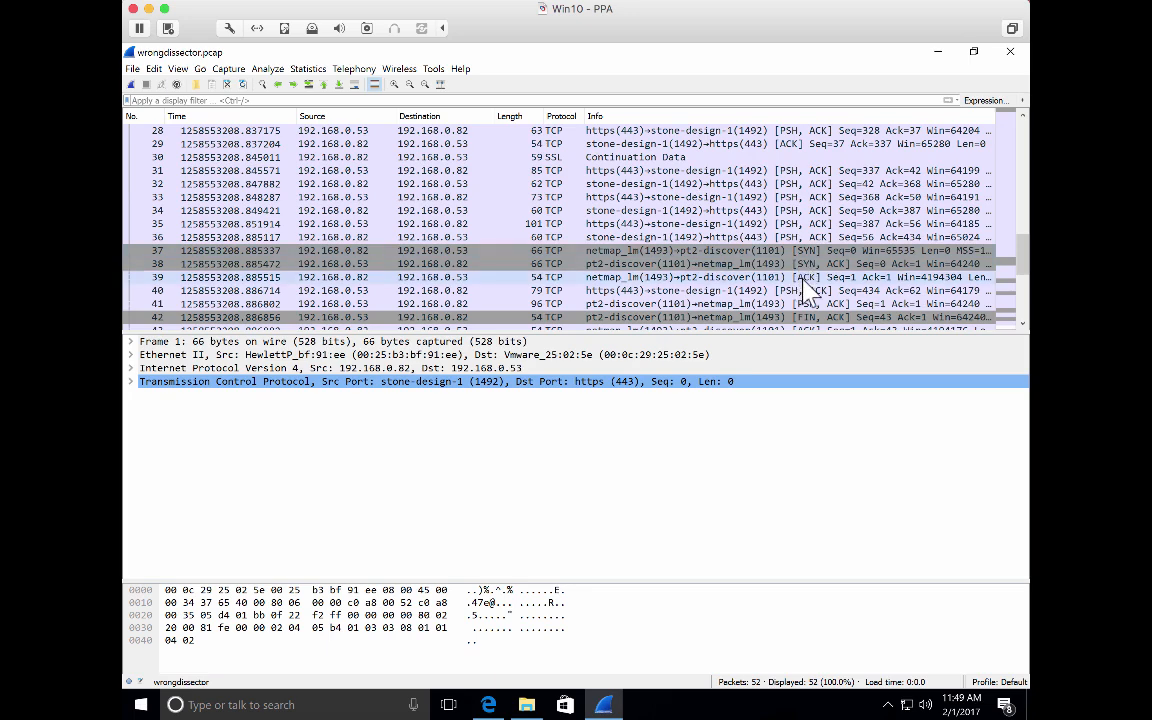
{"action": "scroll", "coordinate": [806, 290], "scroll_direction": "down", "scroll_amount": 4}
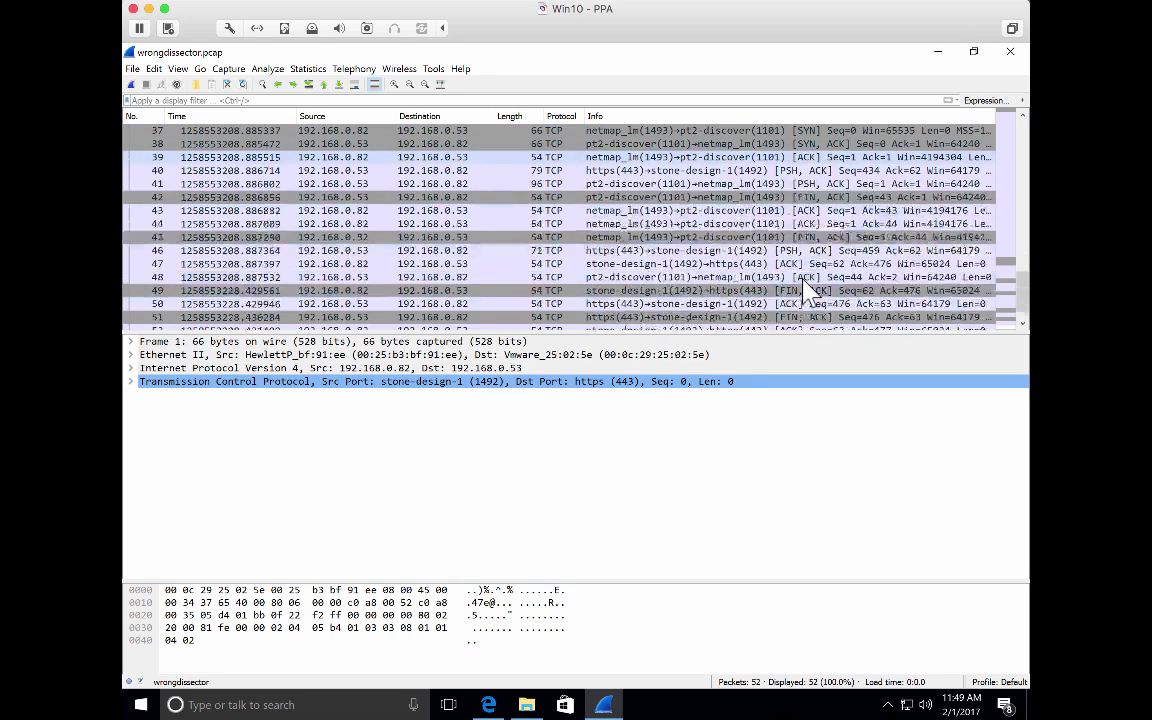
{"action": "scroll", "coordinate": [806, 290], "scroll_direction": "up", "scroll_amount": 12}
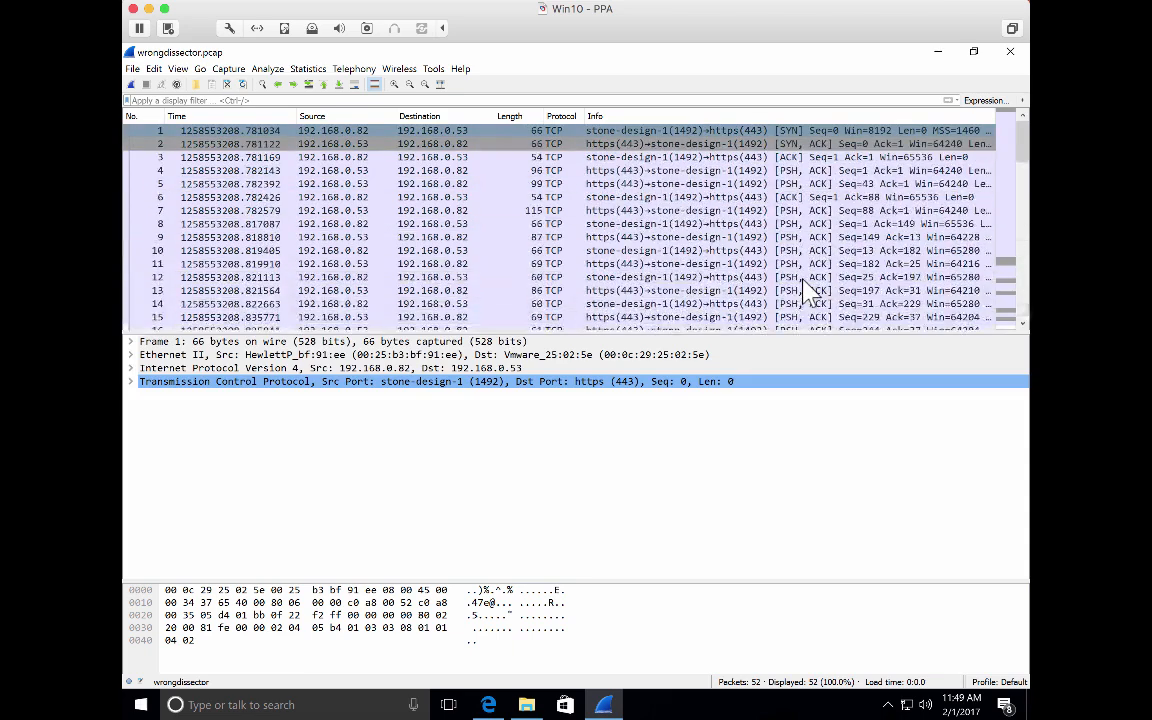
Step: Inspect the payload text of packets 4 through 11 one by one in the packet bytes
{"action": "left_click", "coordinate": [775, 171]}
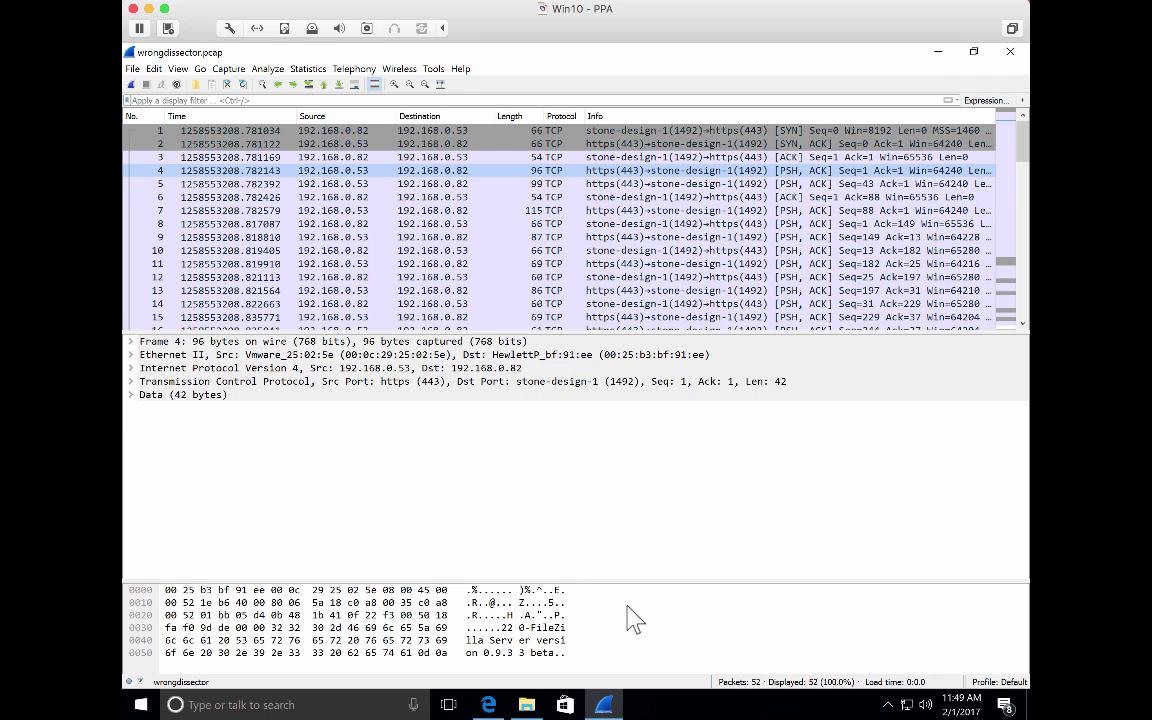
{"action": "key", "text": "Down"}
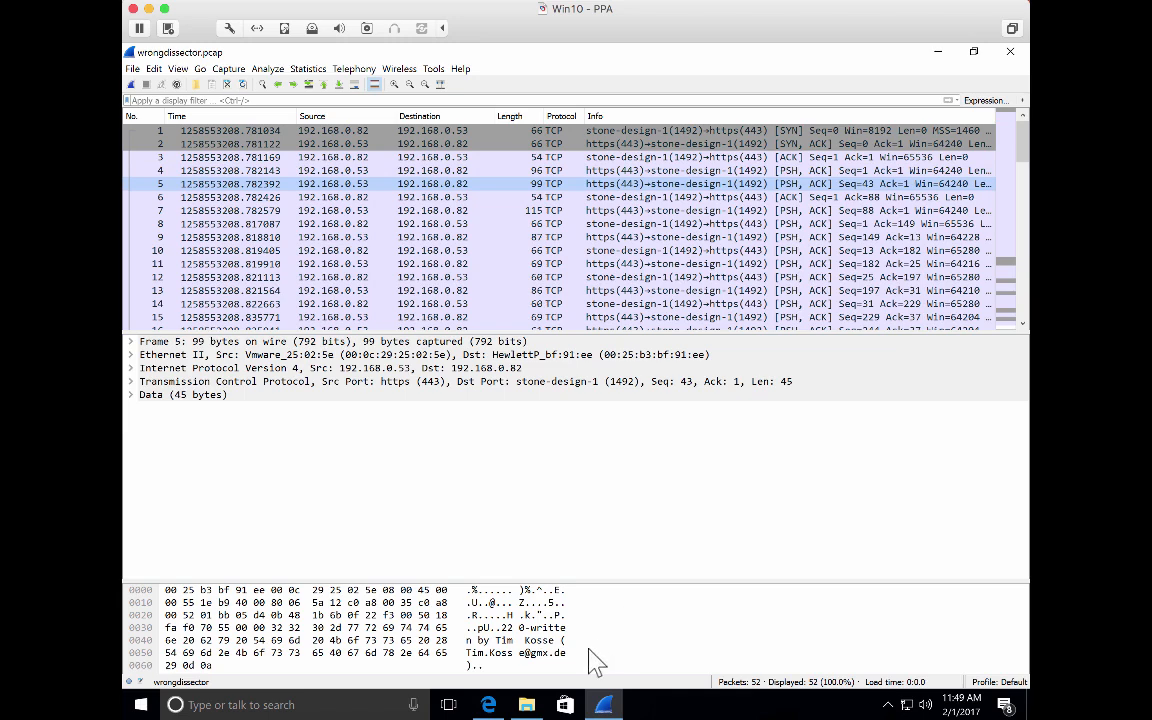
{"action": "key", "text": "Down"}
{"action": "key", "text": "Down"}
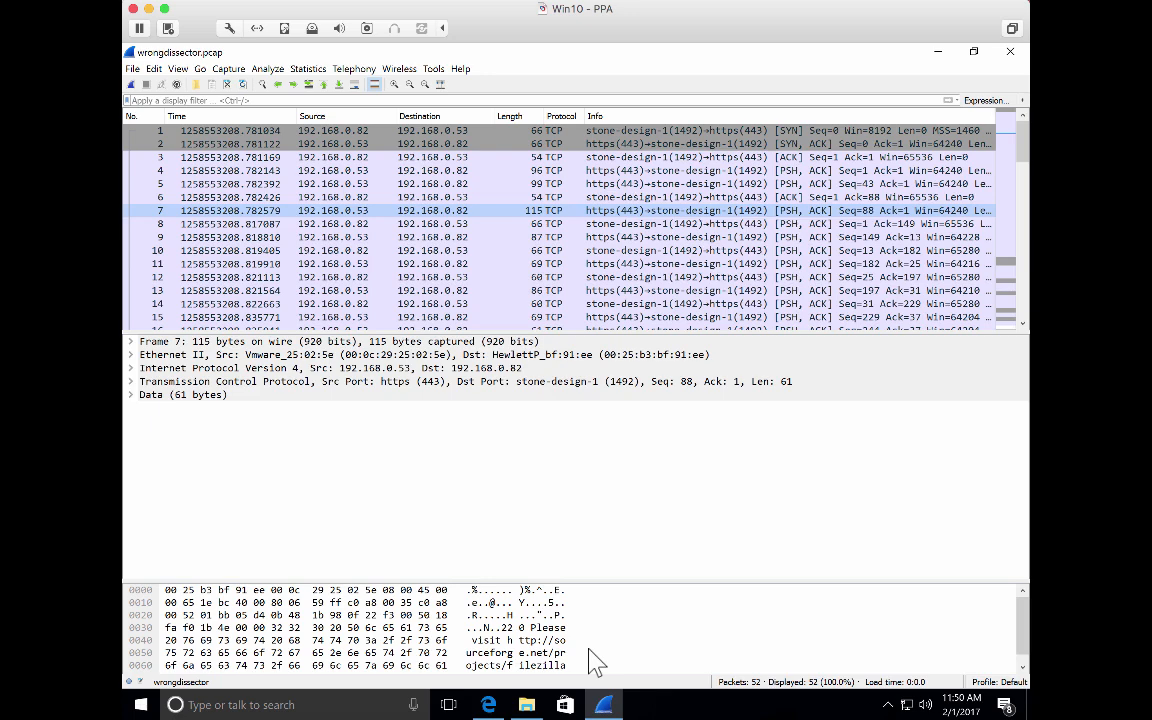
{"action": "key", "text": "Down"}
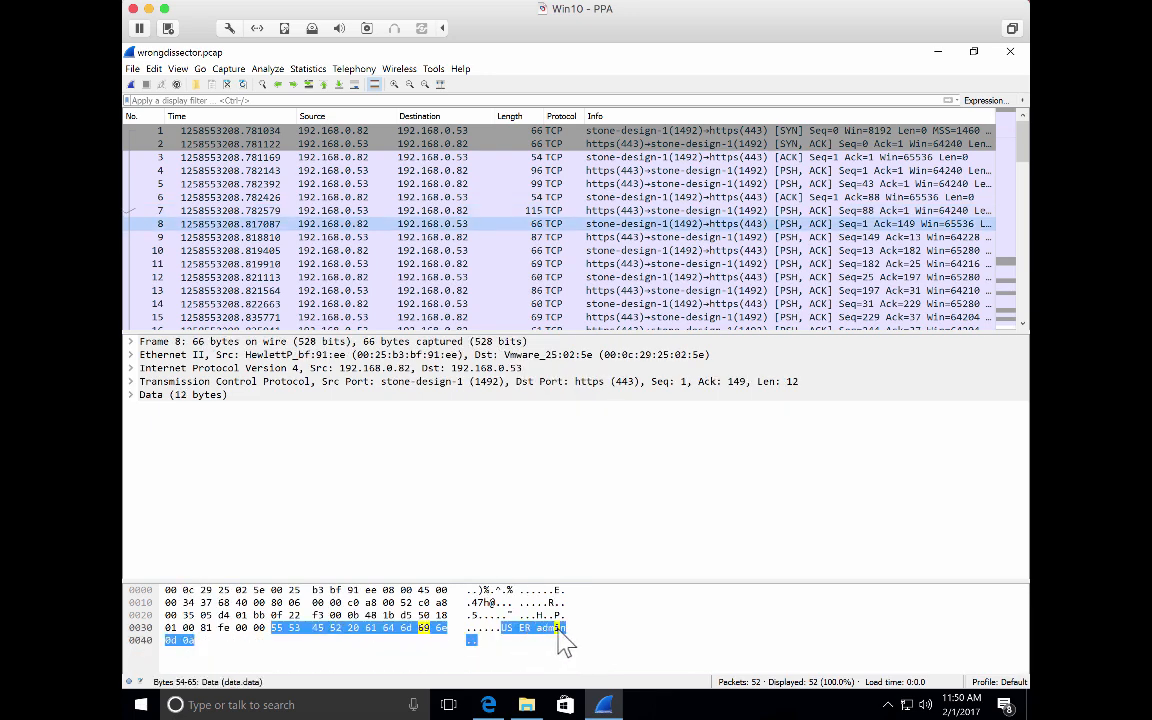
{"action": "key", "text": "Down"}
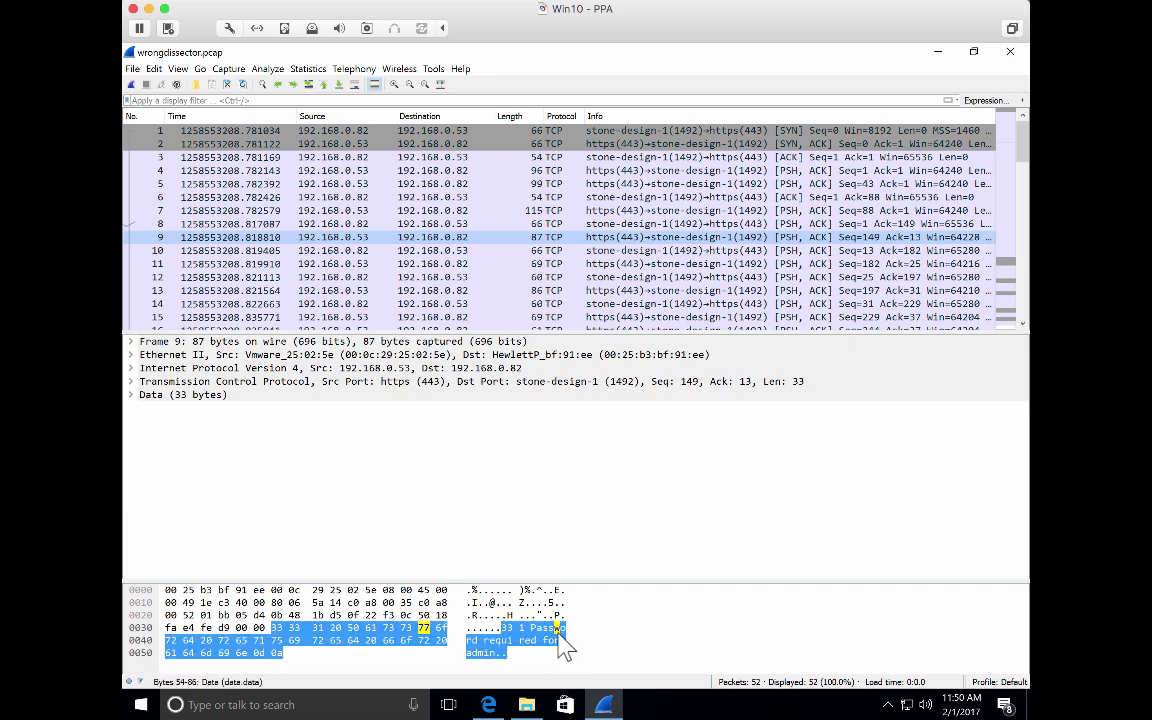
{"action": "key", "text": "Down"}
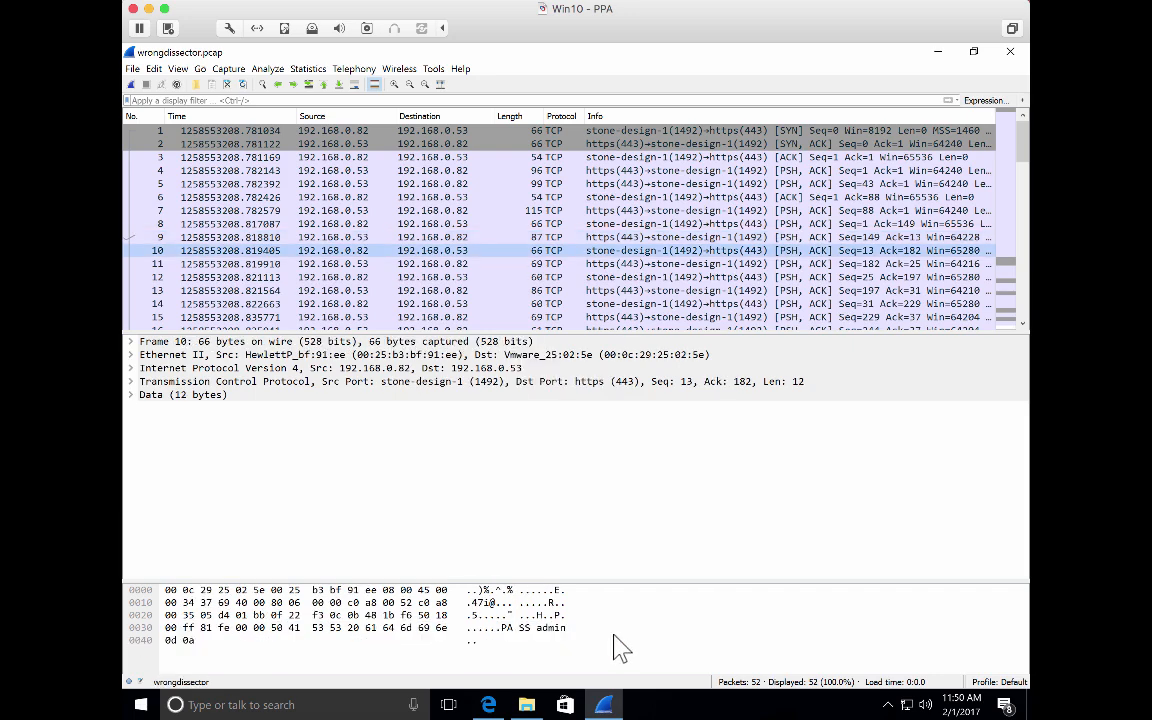
{"action": "key", "text": "Down"}
Step: Highlight packet 11's payload bytes, expand its Data section and select the Data field
{"action": "left_click", "coordinate": [539, 628]}
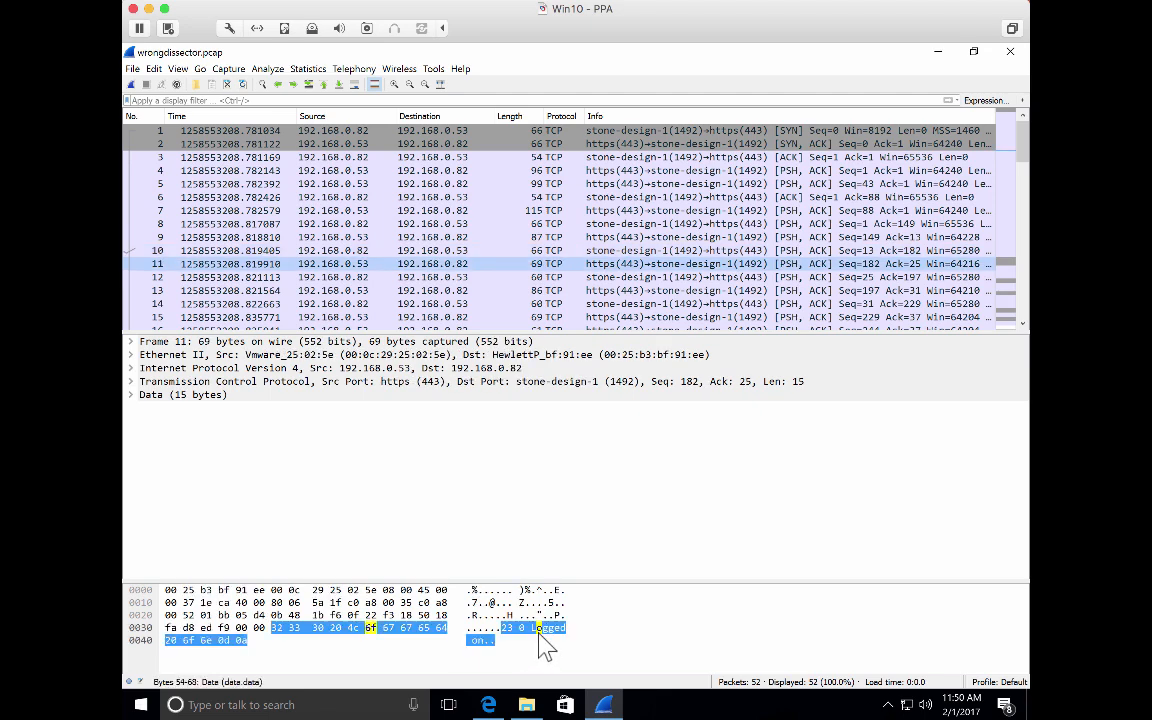
{"action": "left_click", "coordinate": [565, 630]}
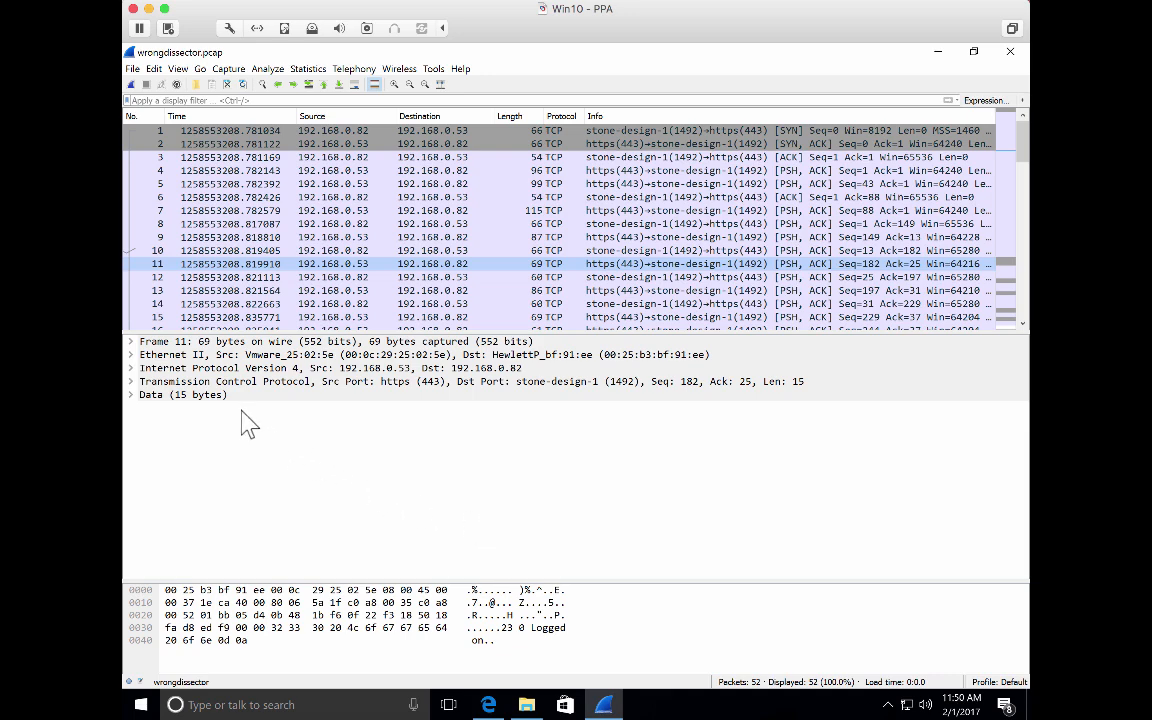
{"action": "left_click", "coordinate": [133, 395]}
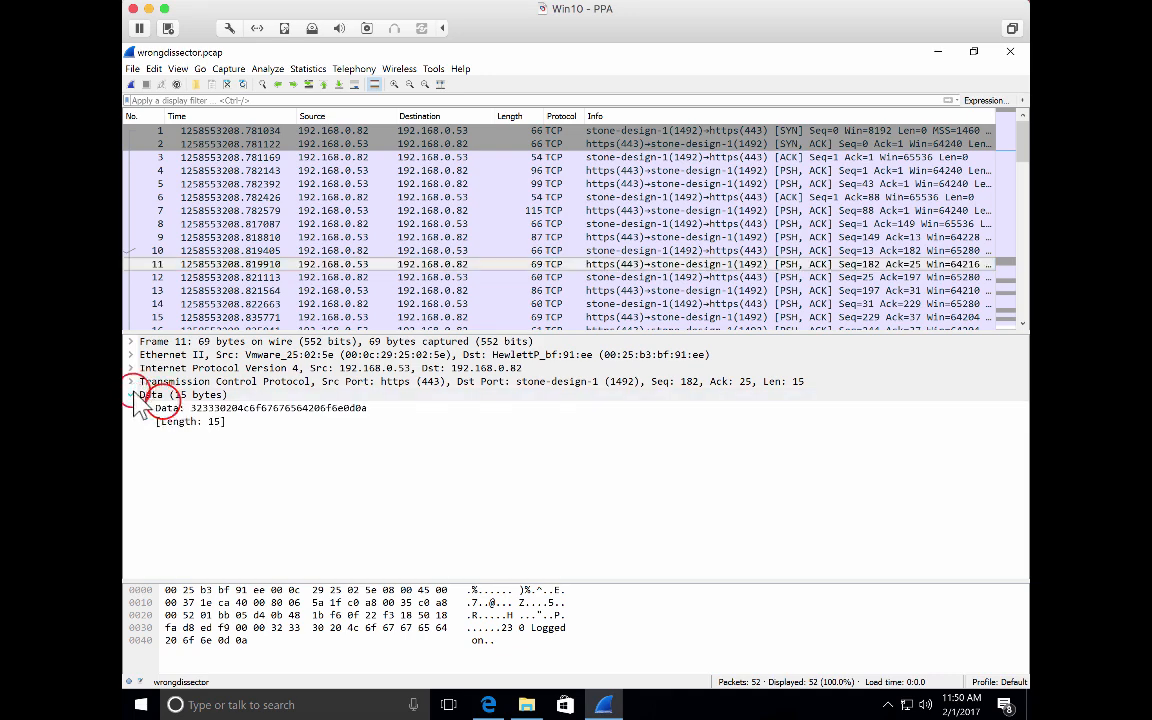
{"action": "left_click", "coordinate": [162, 409]}
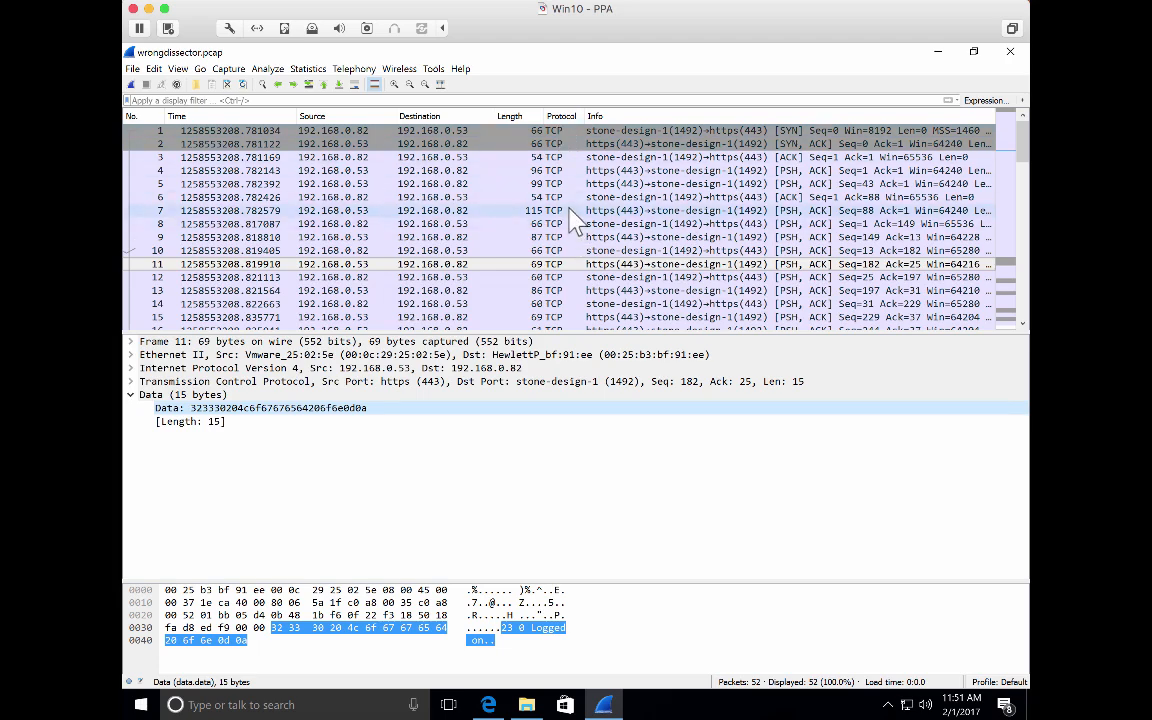
Step: Check the packet list for the port numbers in use and select packet 1, the initial SYN to port 443
{"action": "scroll", "coordinate": [578, 232], "scroll_direction": "down", "scroll_amount": 3}
{"action": "scroll", "coordinate": [576, 224], "scroll_direction": "up", "scroll_amount": 3}
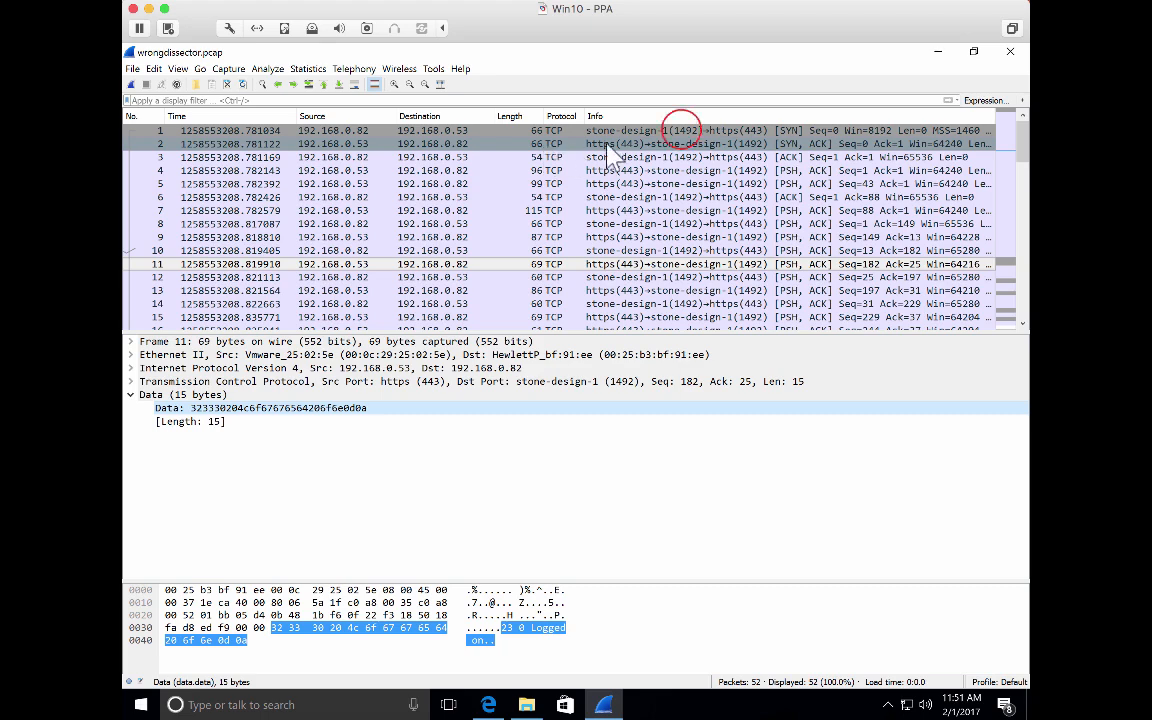
{"action": "left_click", "coordinate": [668, 131]}
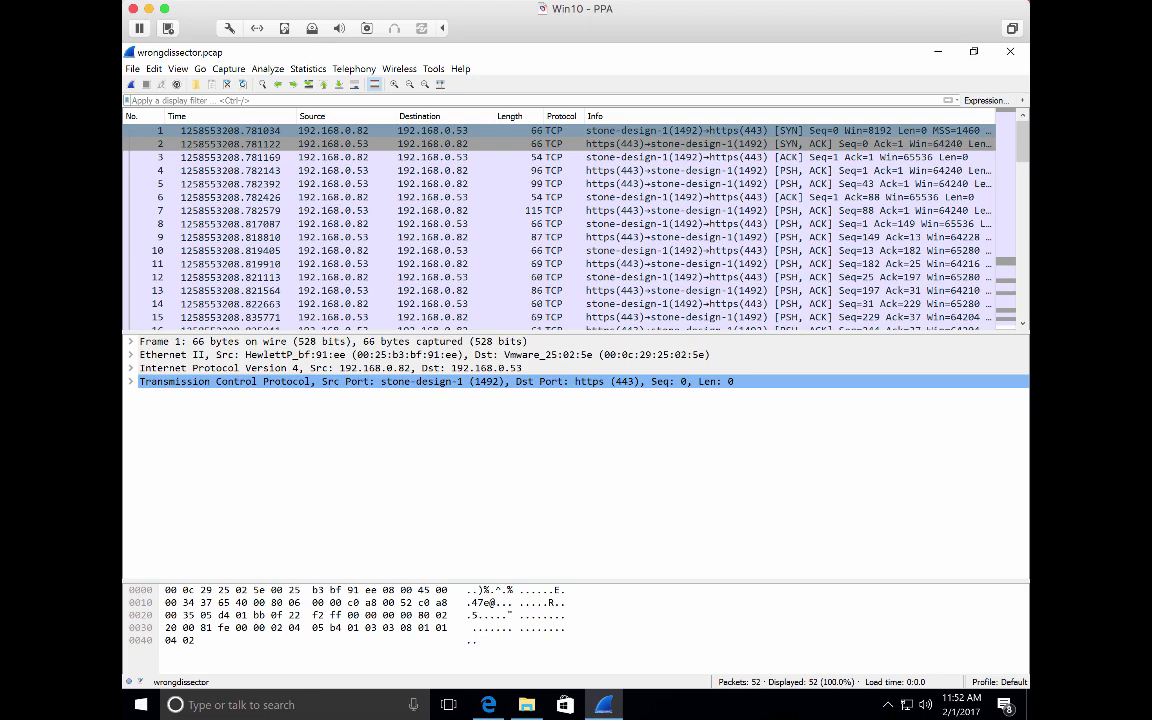
Step: Use Decode As on packet 4 to decode TCP port 443 traffic as FTP and apply the rule
{"action": "left_click", "coordinate": [817, 171]}
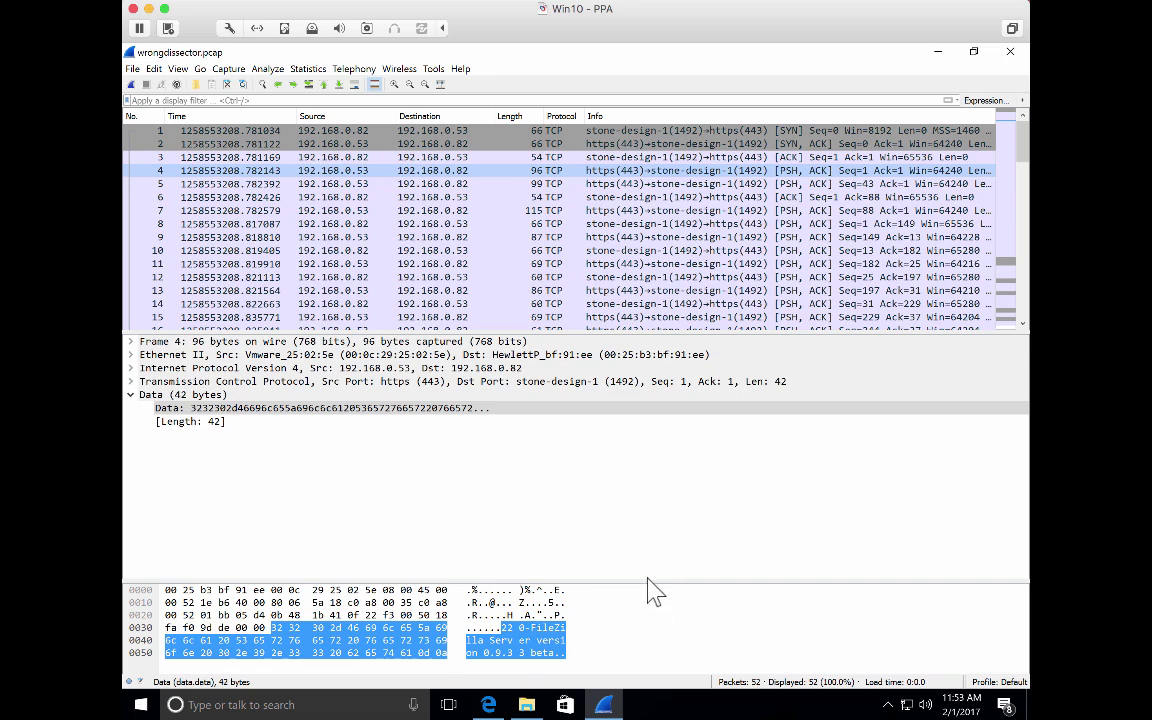
{"action": "left_click", "coordinate": [565, 171]}
{"action": "right_click", "coordinate": [573, 171]}
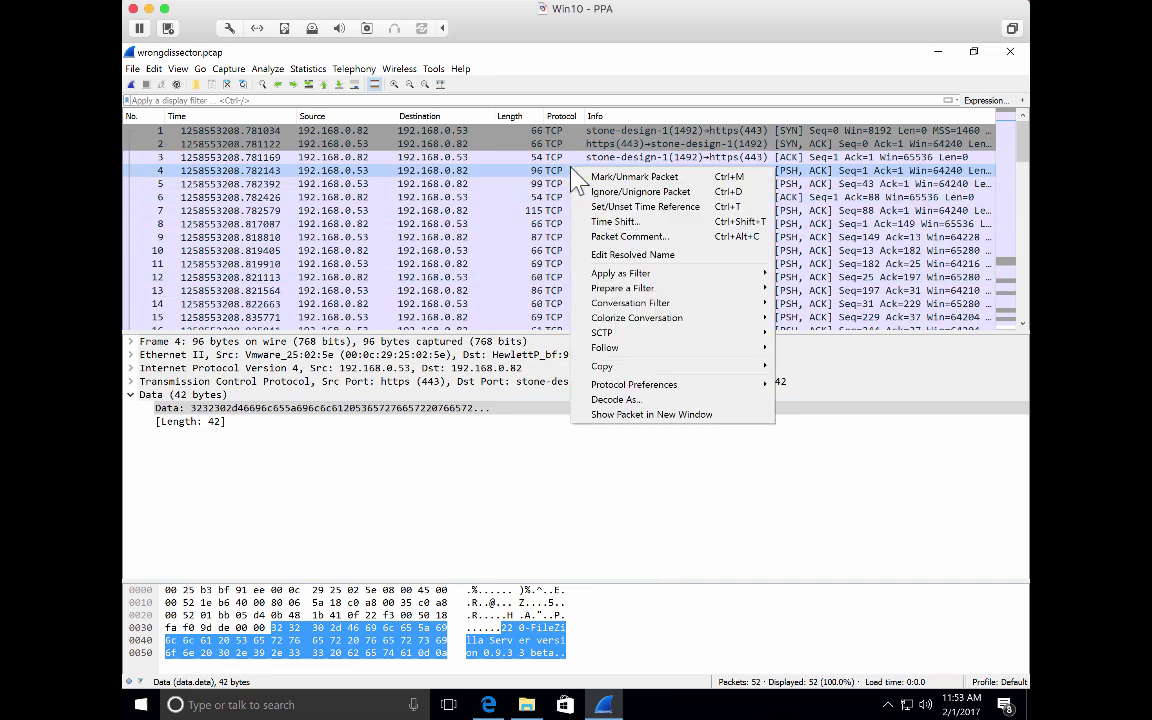
{"action": "left_click", "coordinate": [646, 399]}
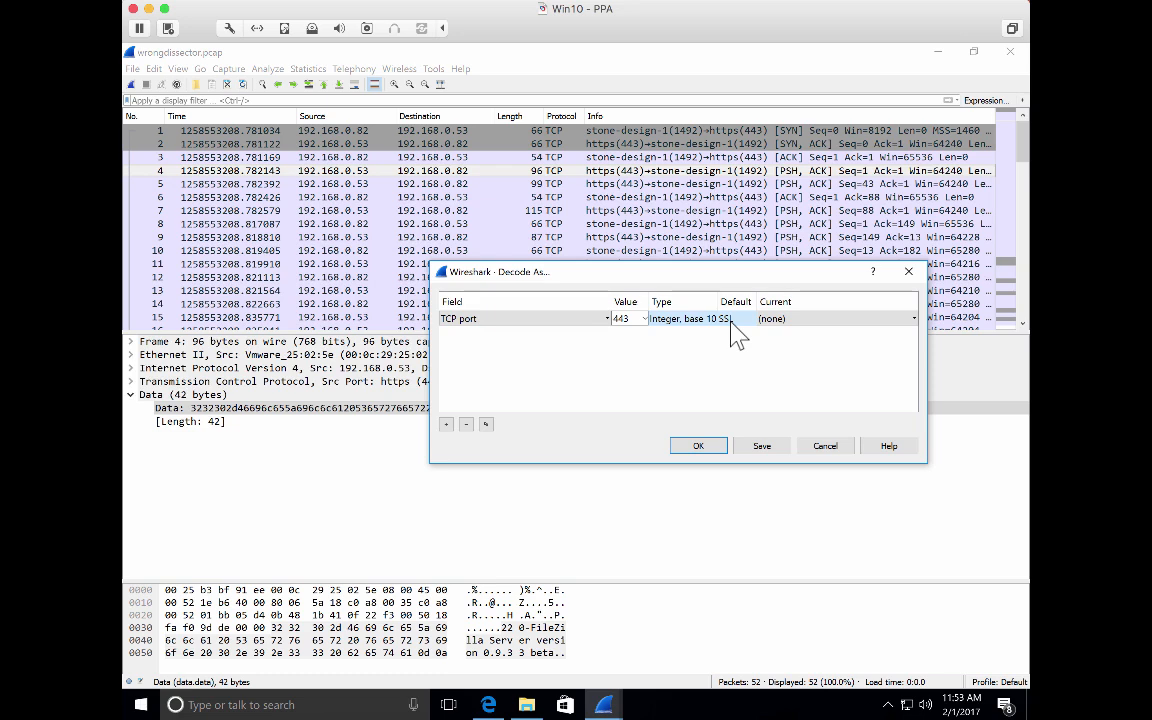
{"action": "left_click", "coordinate": [779, 320]}
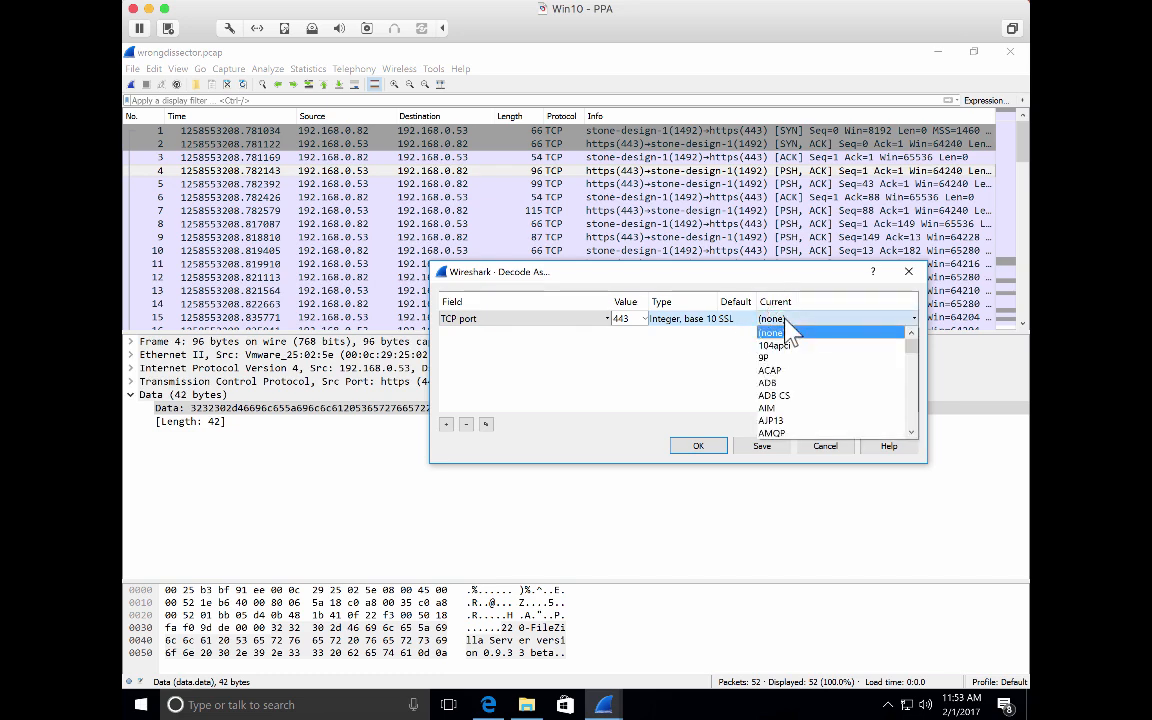
{"action": "type", "text": "ftp"}
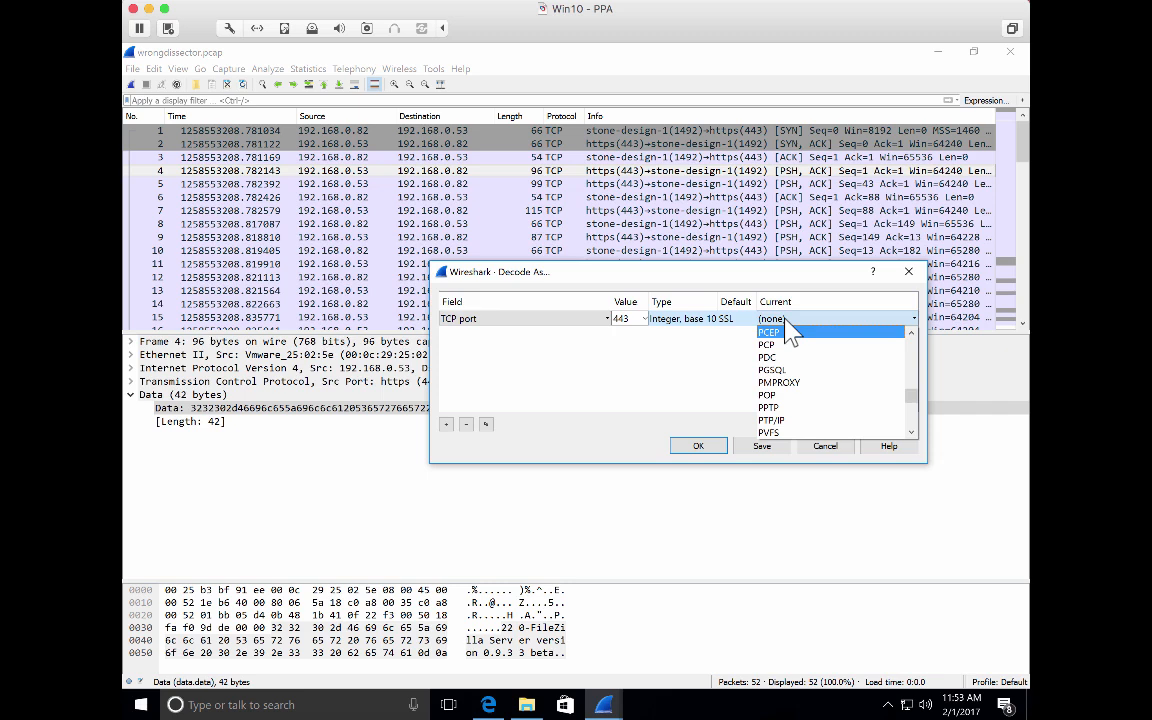
{"action": "type", "text": "f"}
{"action": "left_click", "coordinate": [777, 391]}
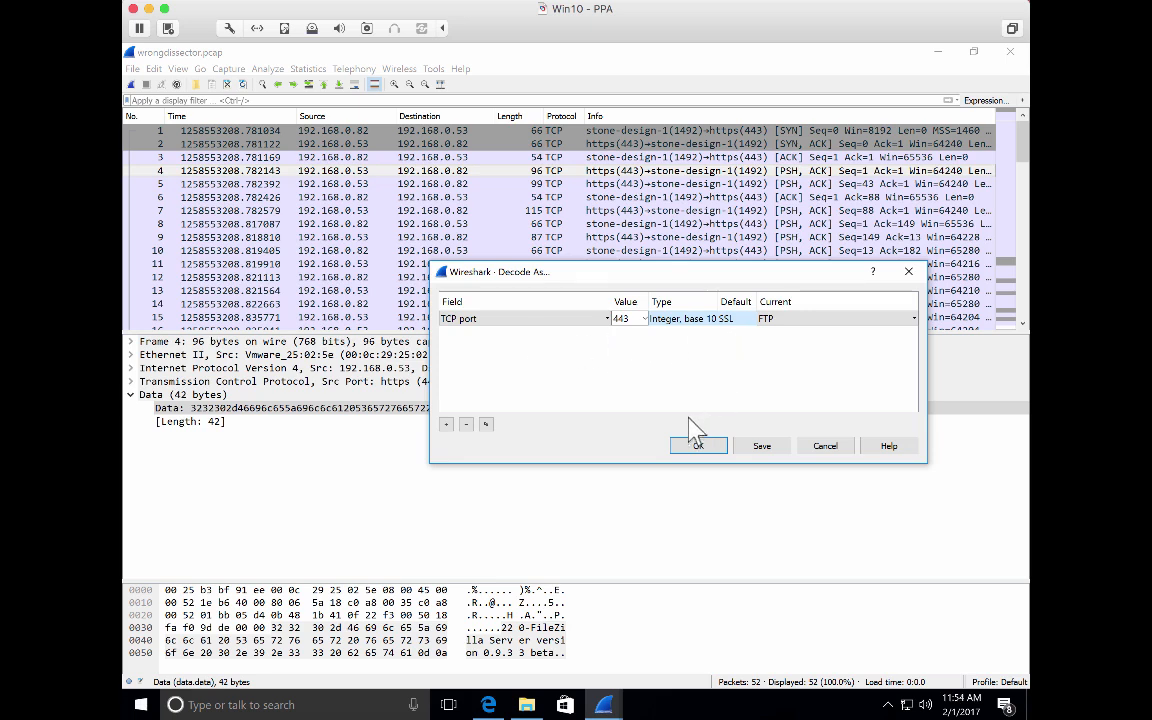
{"action": "left_click", "coordinate": [682, 445]}
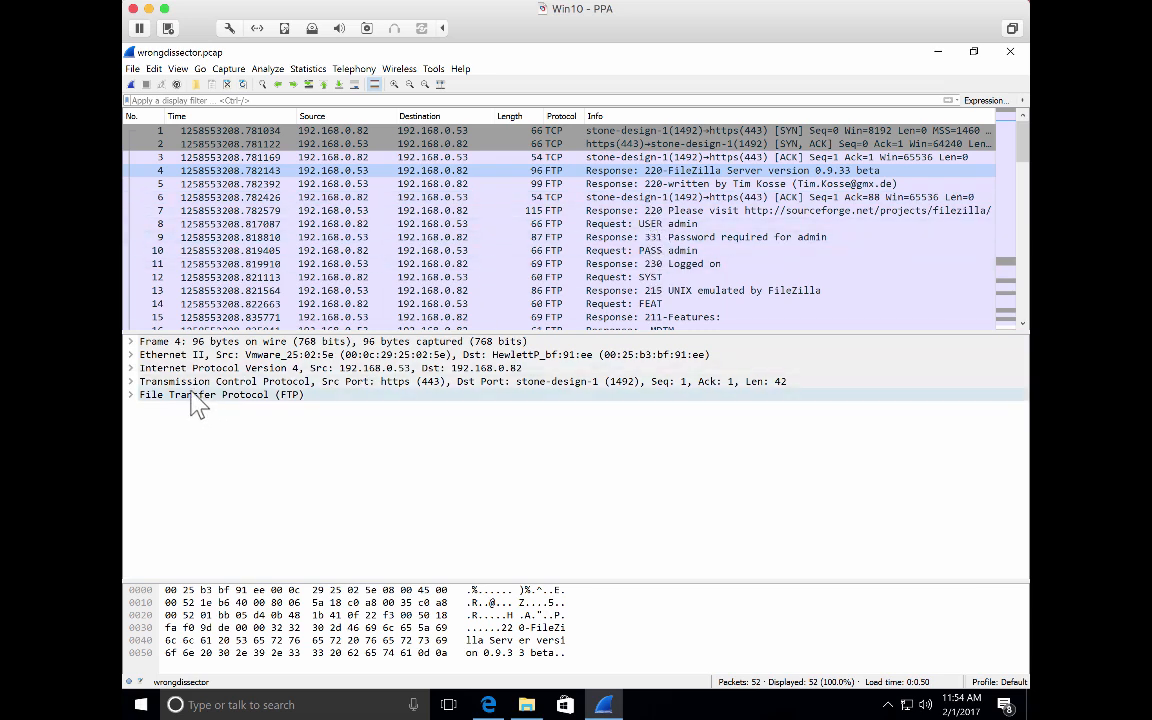
Step: Expand packet 4's File Transfer Protocol section and its 220 response line, and inspect the response code and response argument
{"action": "left_click", "coordinate": [132, 394]}
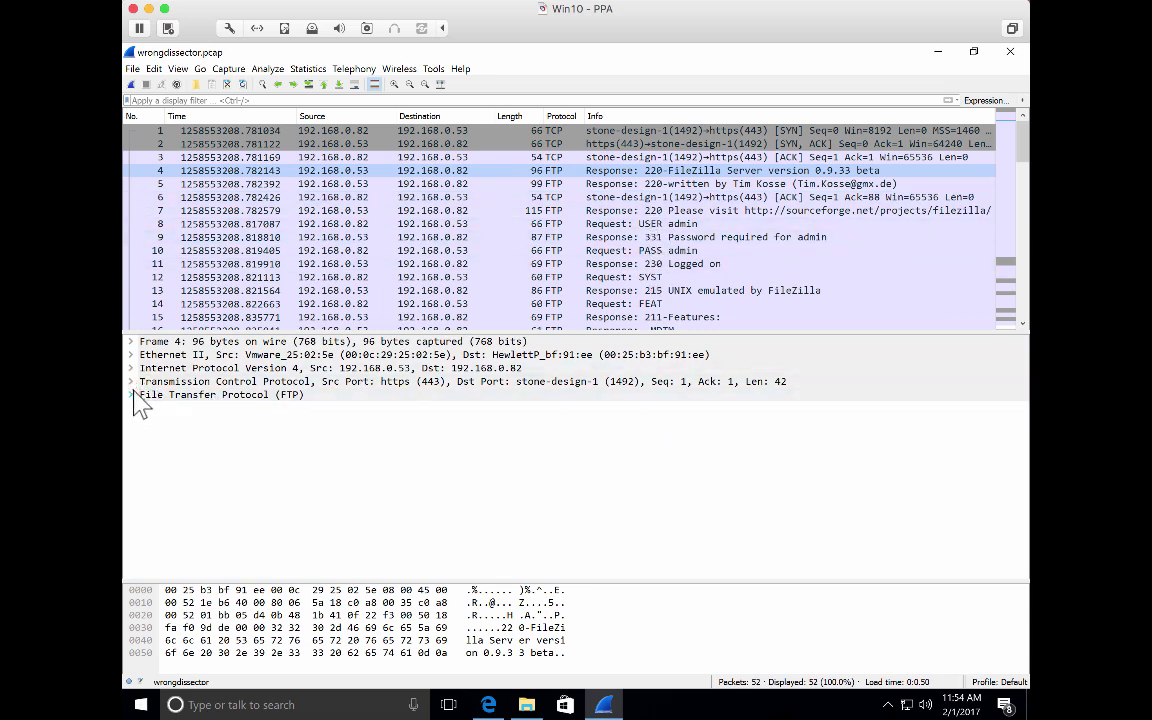
{"action": "left_click", "coordinate": [132, 394]}
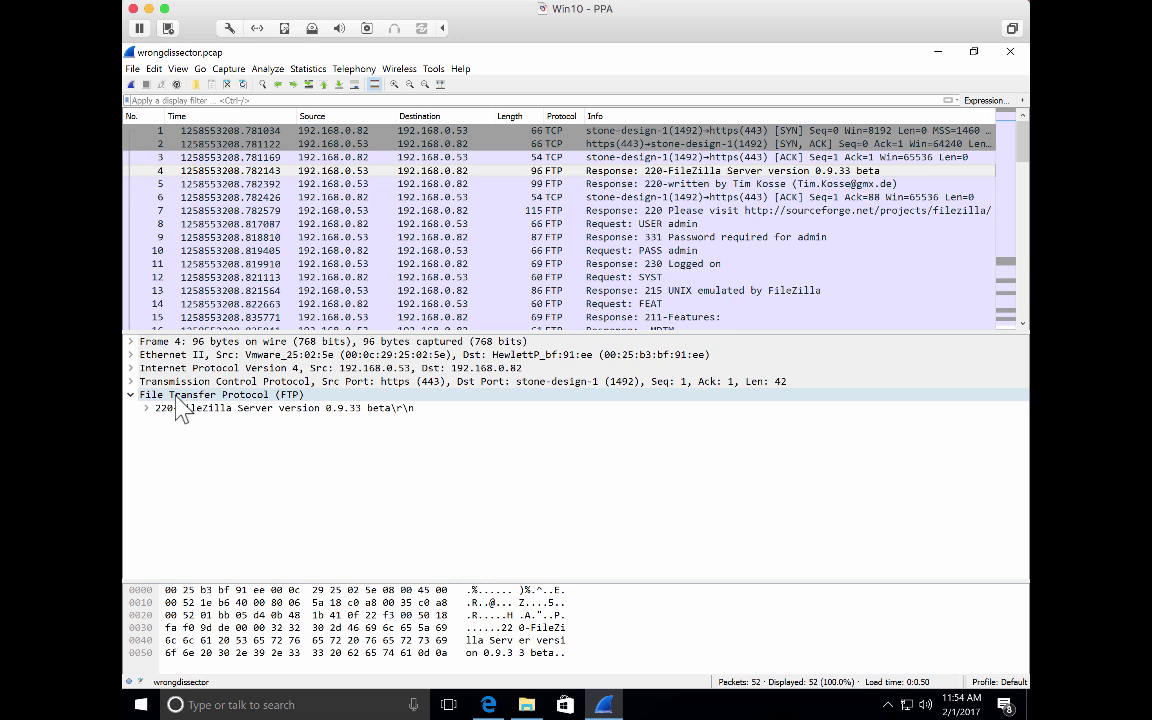
{"action": "left_click", "coordinate": [147, 408]}
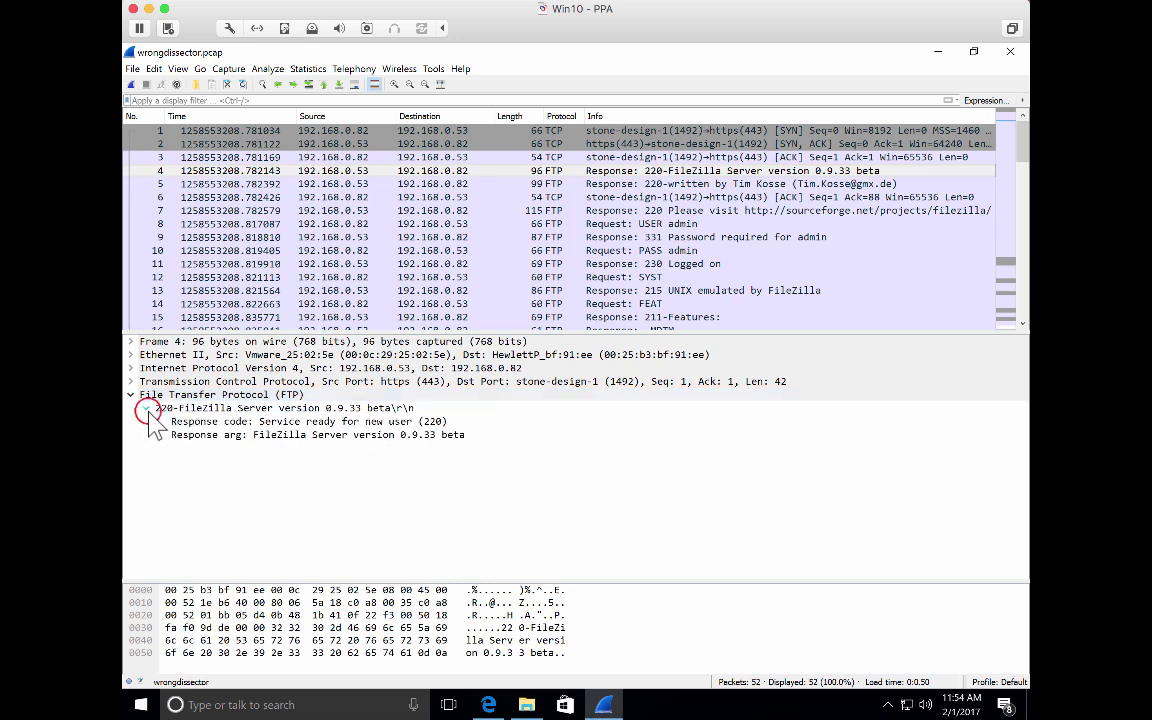
{"action": "left_click", "coordinate": [244, 421]}
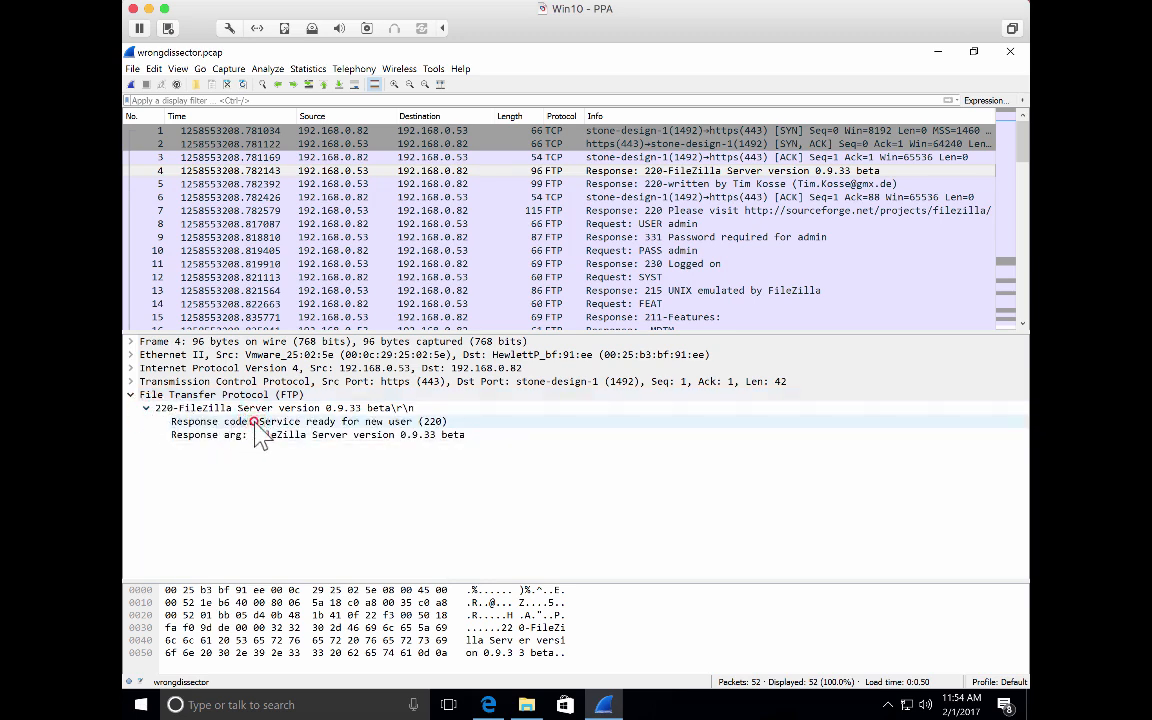
{"action": "left_click", "coordinate": [256, 435]}
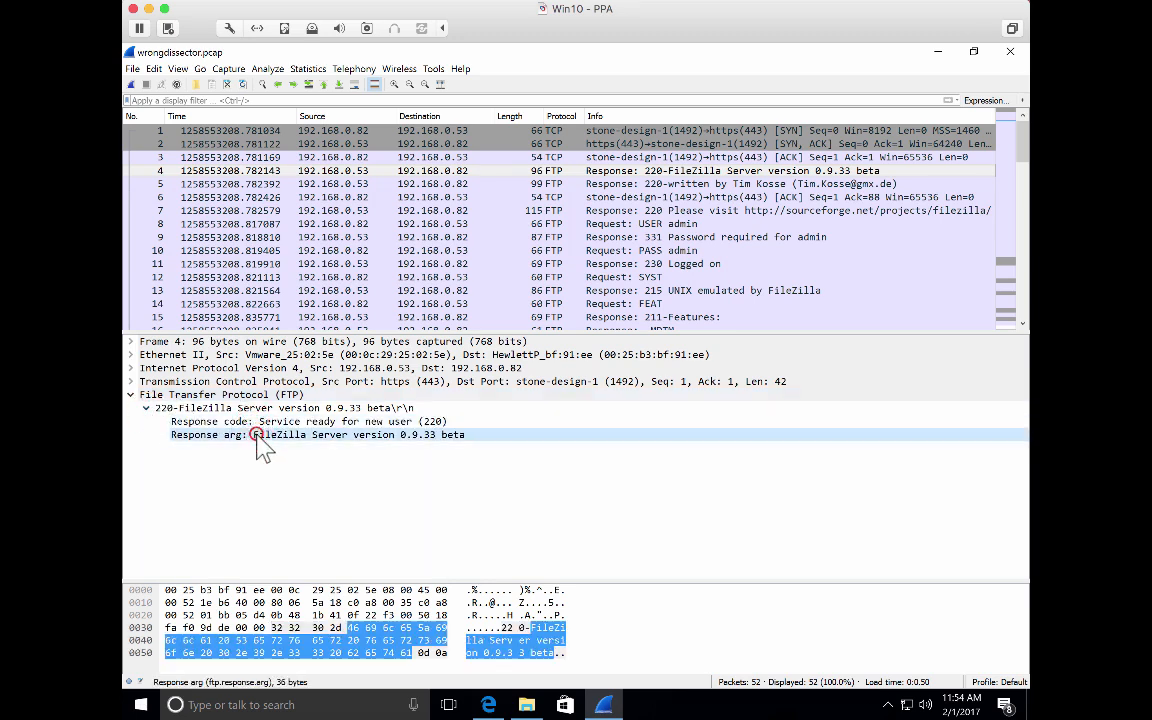
Step: Inspect the decoded FTP details of the USER request in packet 8, the PASS request in packet 10, and packet 11
{"action": "left_click", "coordinate": [614, 224]}
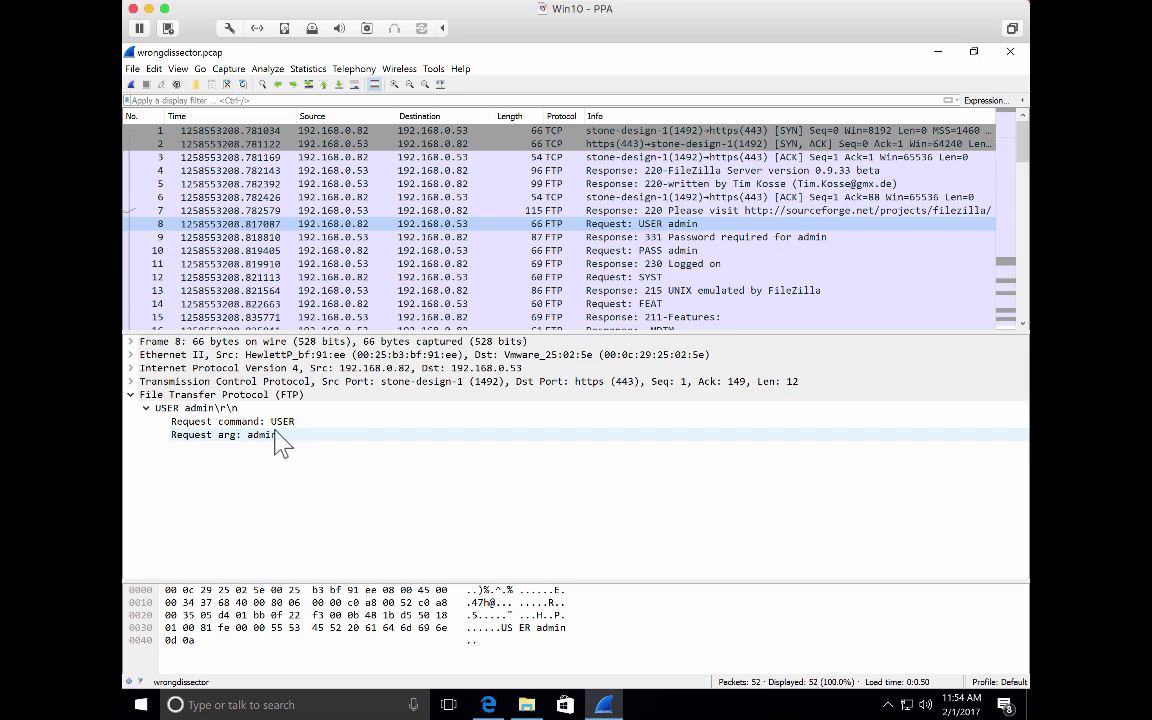
{"action": "left_click", "coordinate": [680, 252]}
{"action": "left_click", "coordinate": [676, 264]}
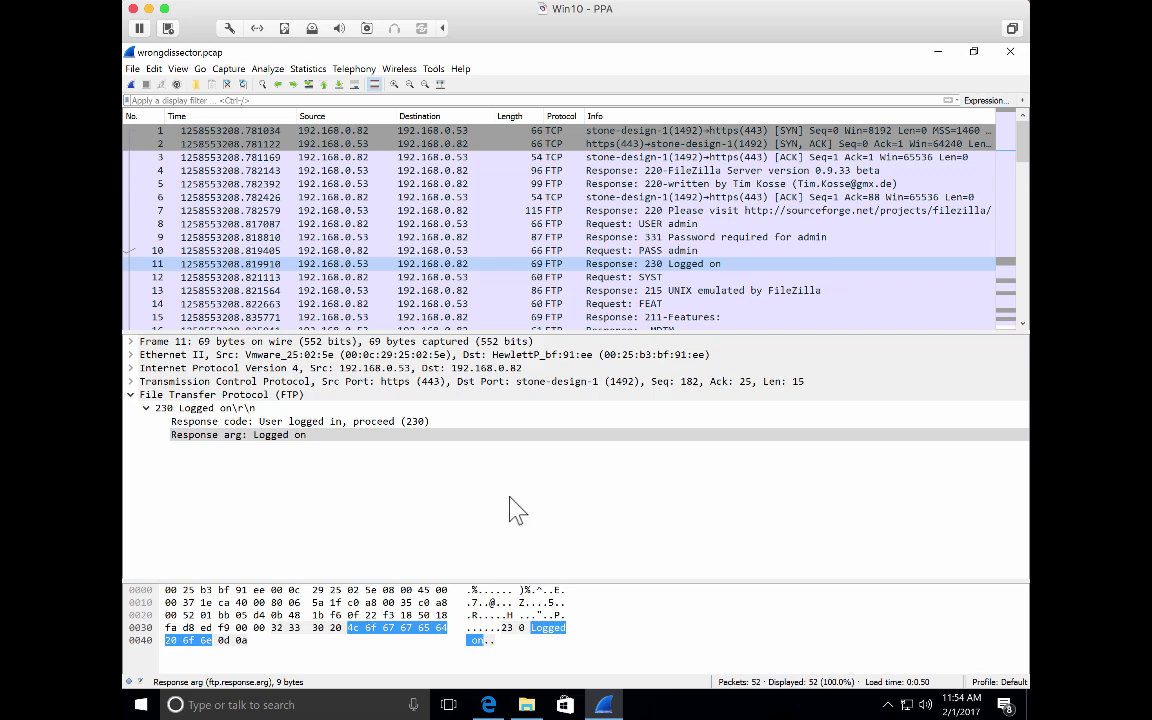
Step: Open Decode As from packet 11, remove the extra port 443 rule without a dissector, and select the FTP rule
{"action": "left_click", "coordinate": [590, 263]}
{"action": "right_click", "coordinate": [586, 267]}
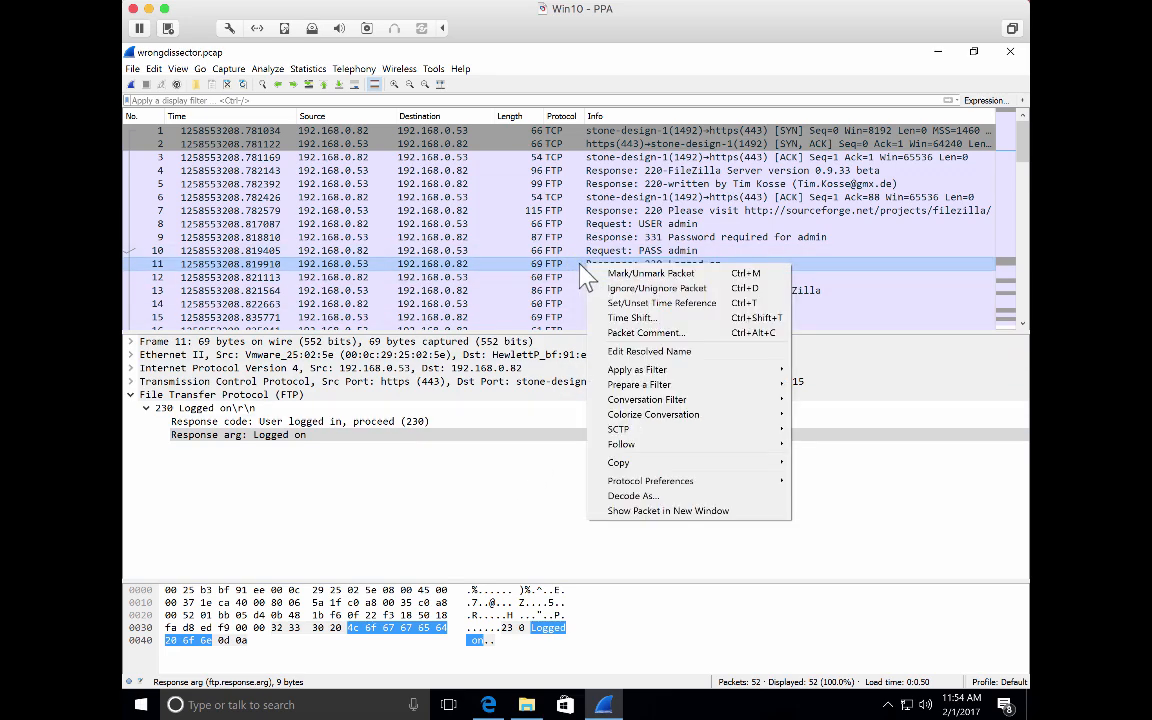
{"action": "left_click", "coordinate": [645, 495]}
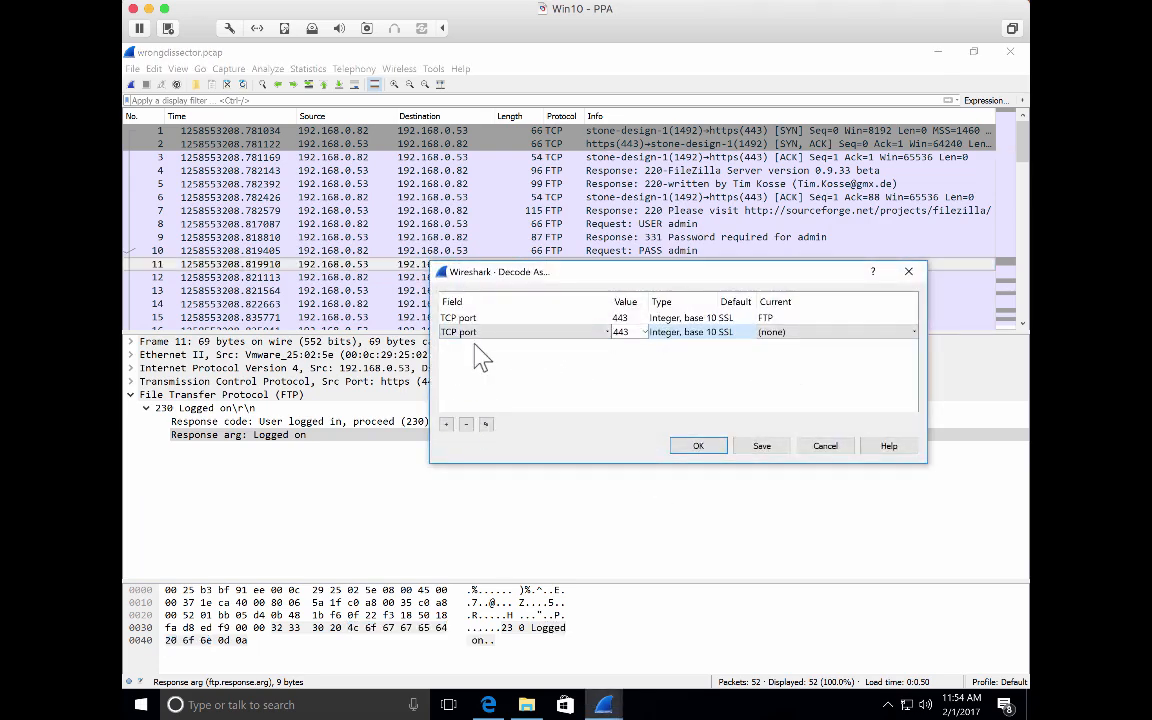
{"action": "left_click", "coordinate": [466, 424]}
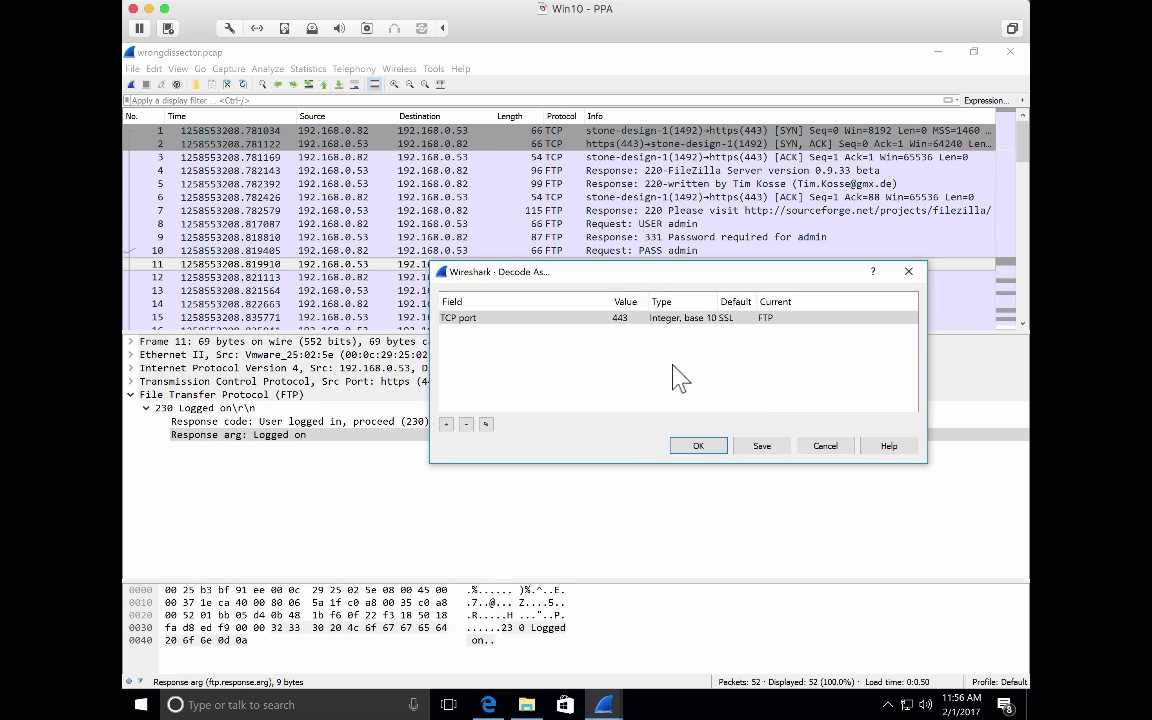
{"action": "left_click", "coordinate": [566, 321]}
{"action": "left_click", "coordinate": [528, 318]}
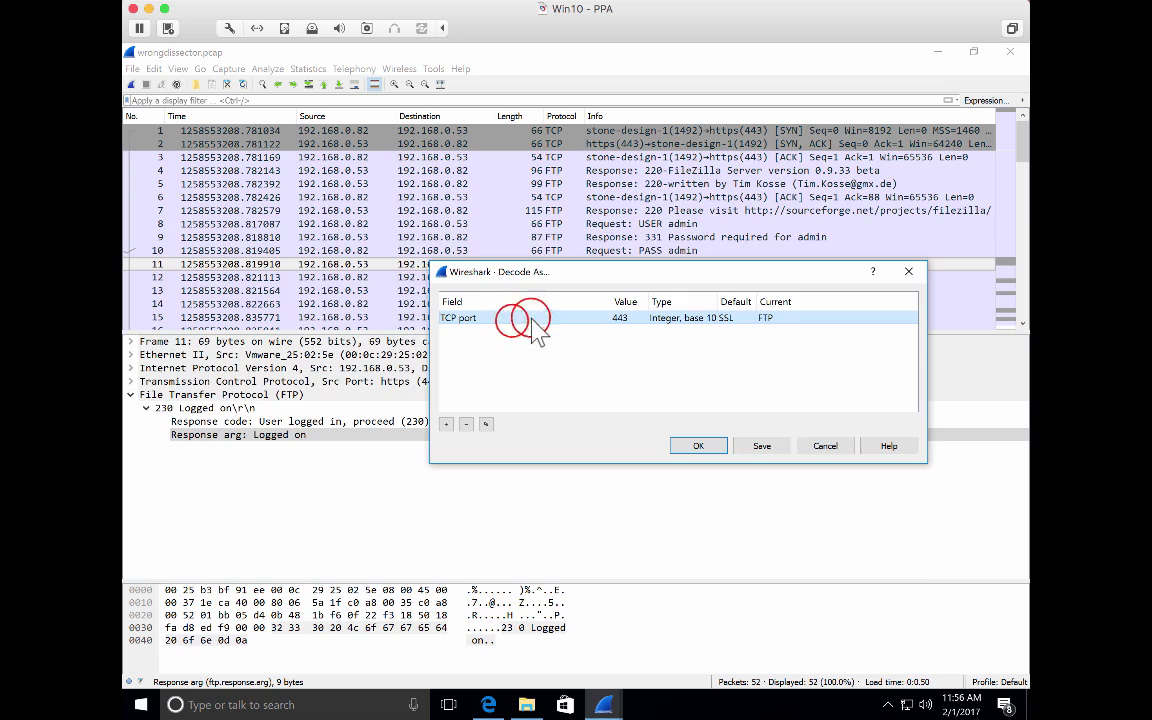
Step: Add another Decode As rule, browse its available field types, remove the rule, and accept the remaining list
{"action": "left_click", "coordinate": [446, 424]}
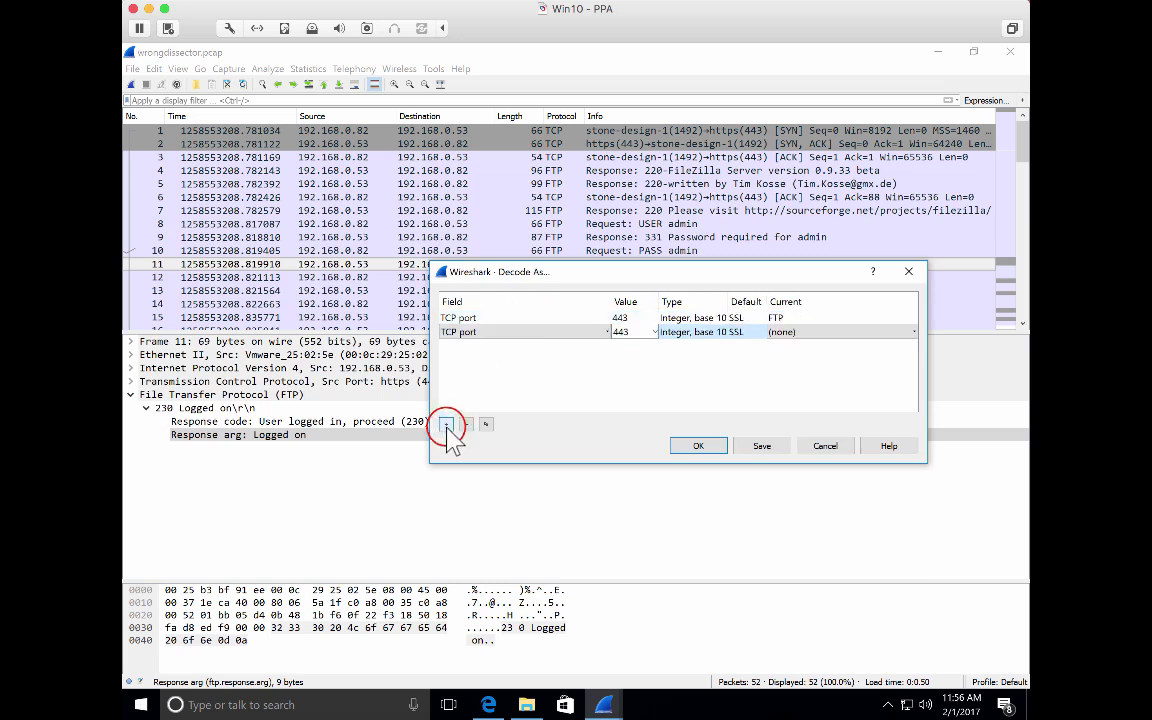
{"action": "left_click", "coordinate": [602, 331]}
{"action": "left_click", "coordinate": [604, 332]}
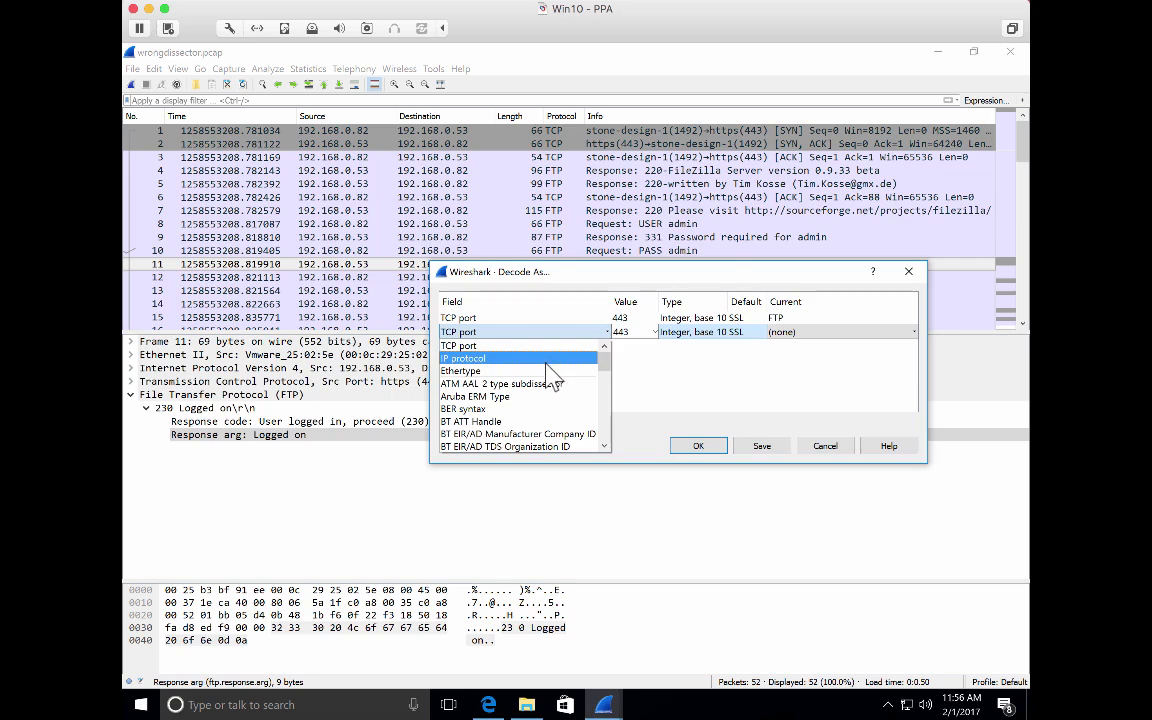
{"action": "scroll", "coordinate": [548, 380], "scroll_direction": "down", "scroll_amount": 10}
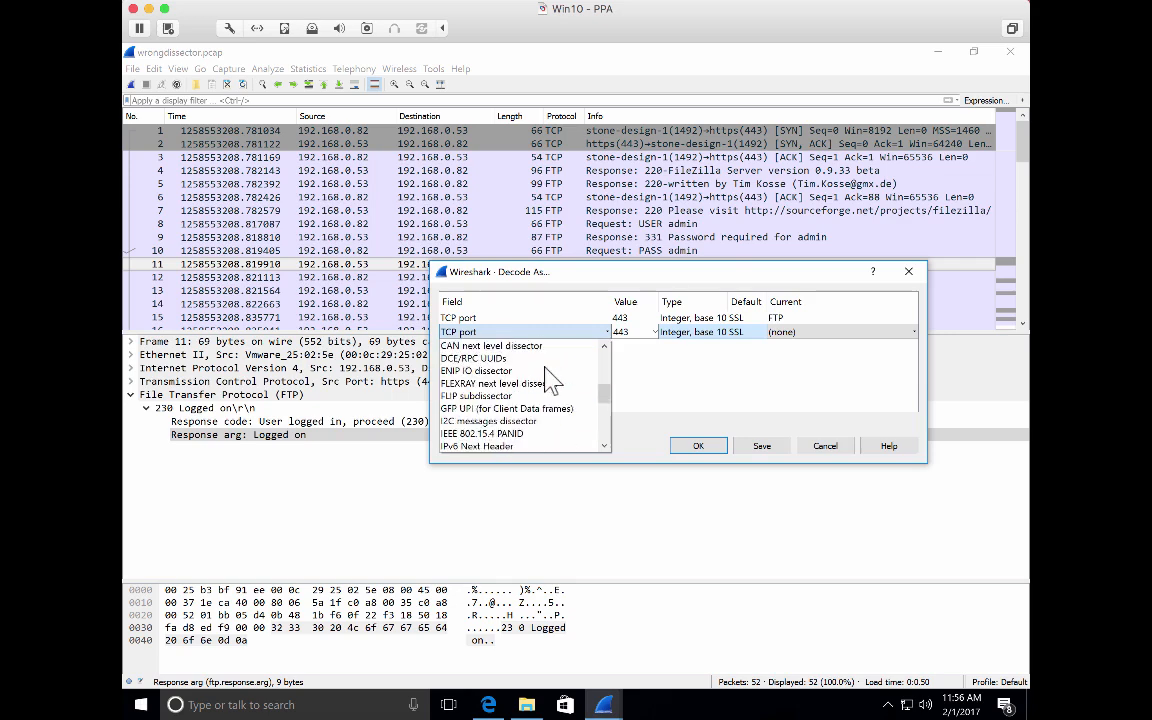
{"action": "scroll", "coordinate": [548, 380], "scroll_direction": "down", "scroll_amount": 2}
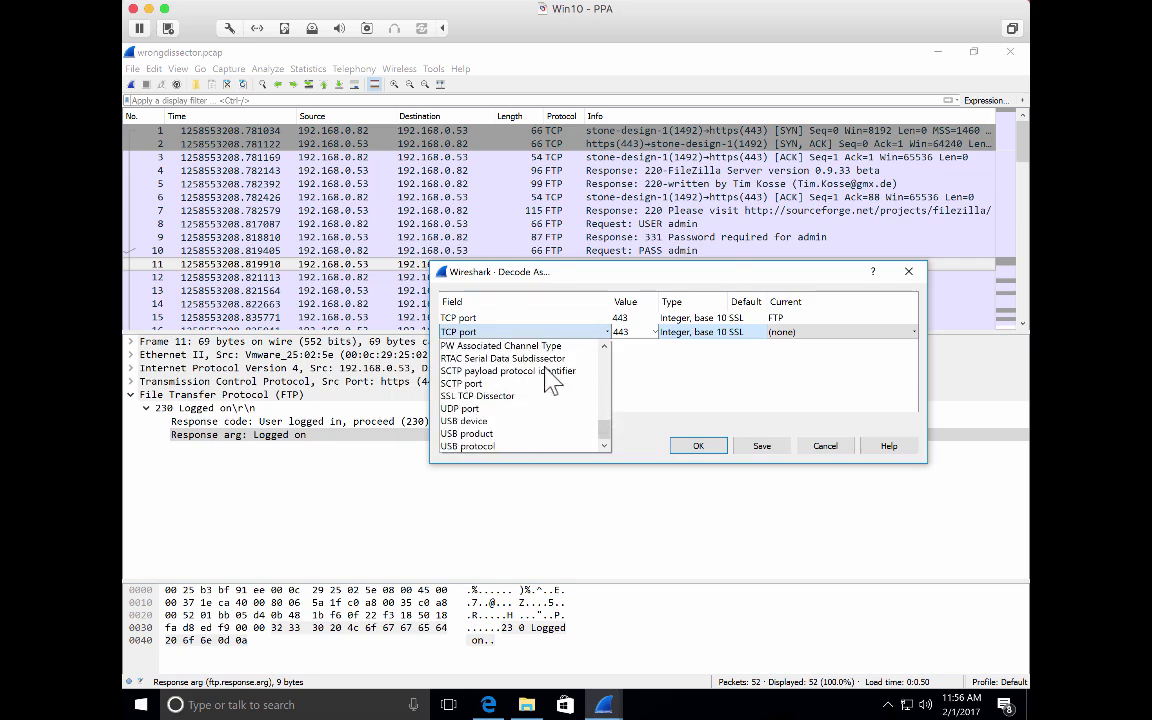
{"action": "scroll", "coordinate": [548, 380], "scroll_direction": "up", "scroll_amount": 12}
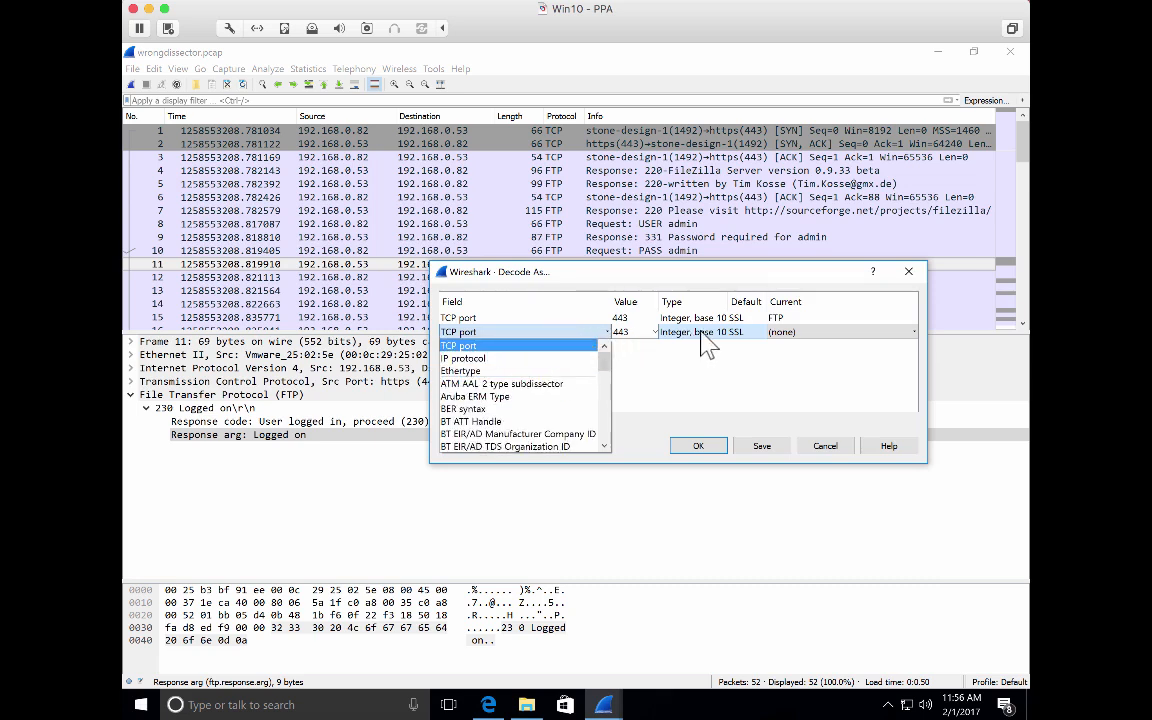
{"action": "left_click", "coordinate": [745, 347]}
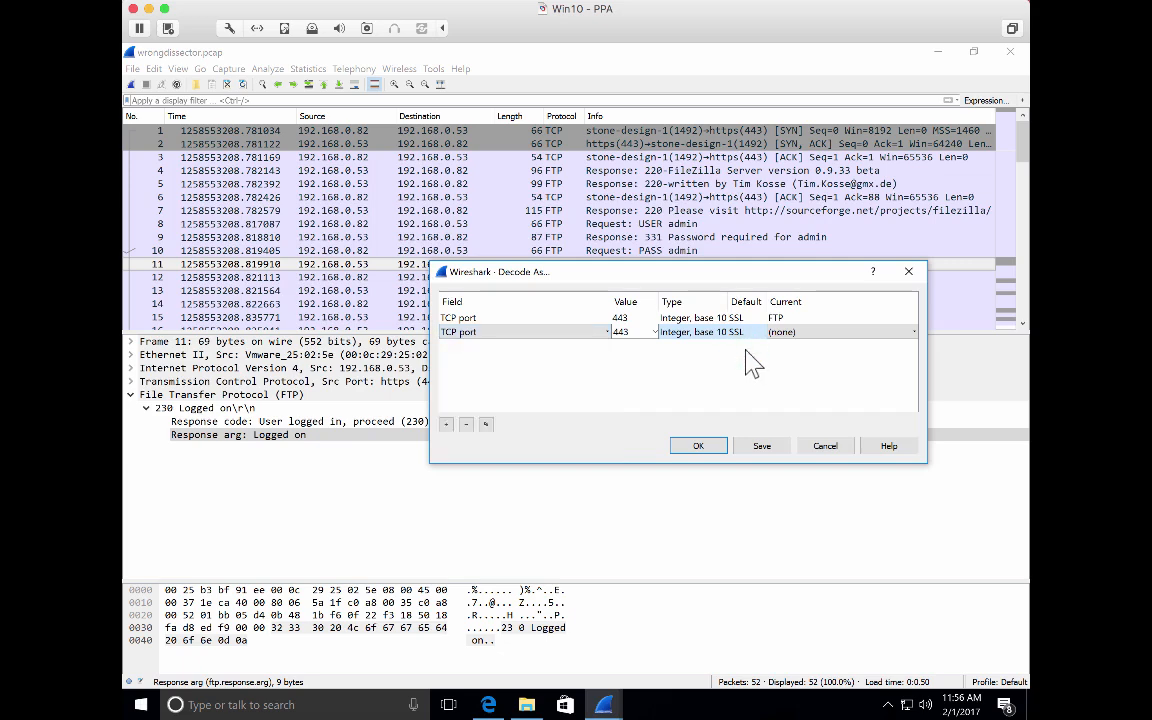
{"action": "left_click", "coordinate": [465, 424]}
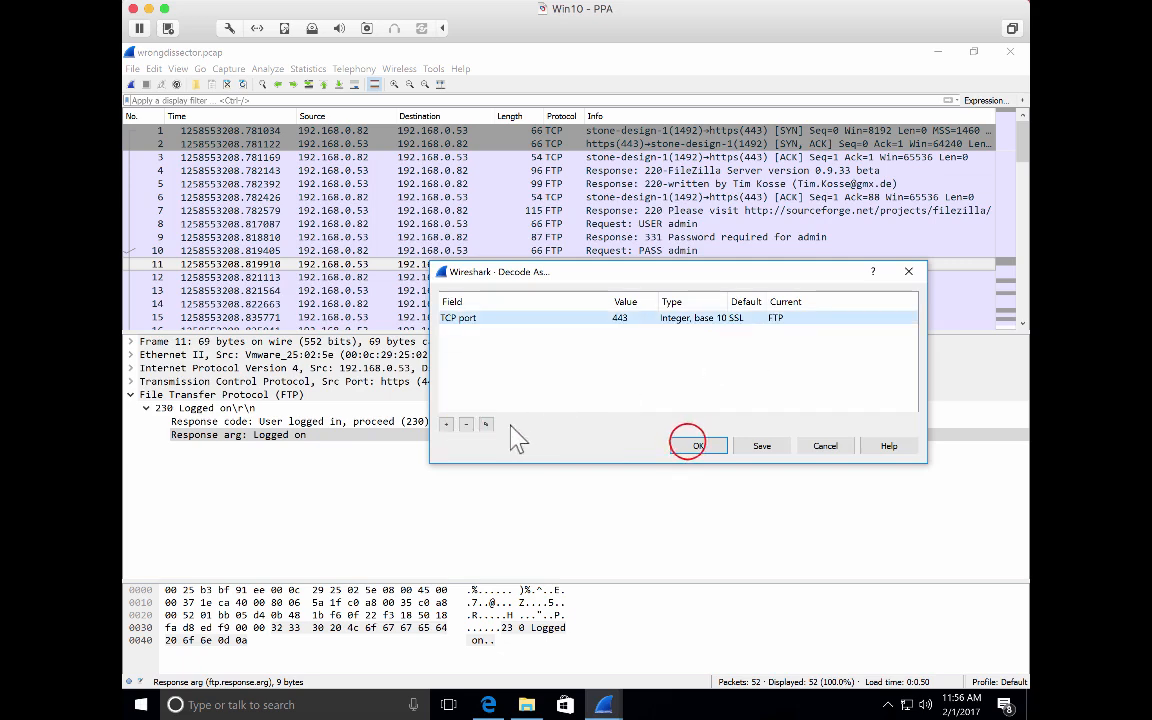
{"action": "left_click", "coordinate": [694, 447]}
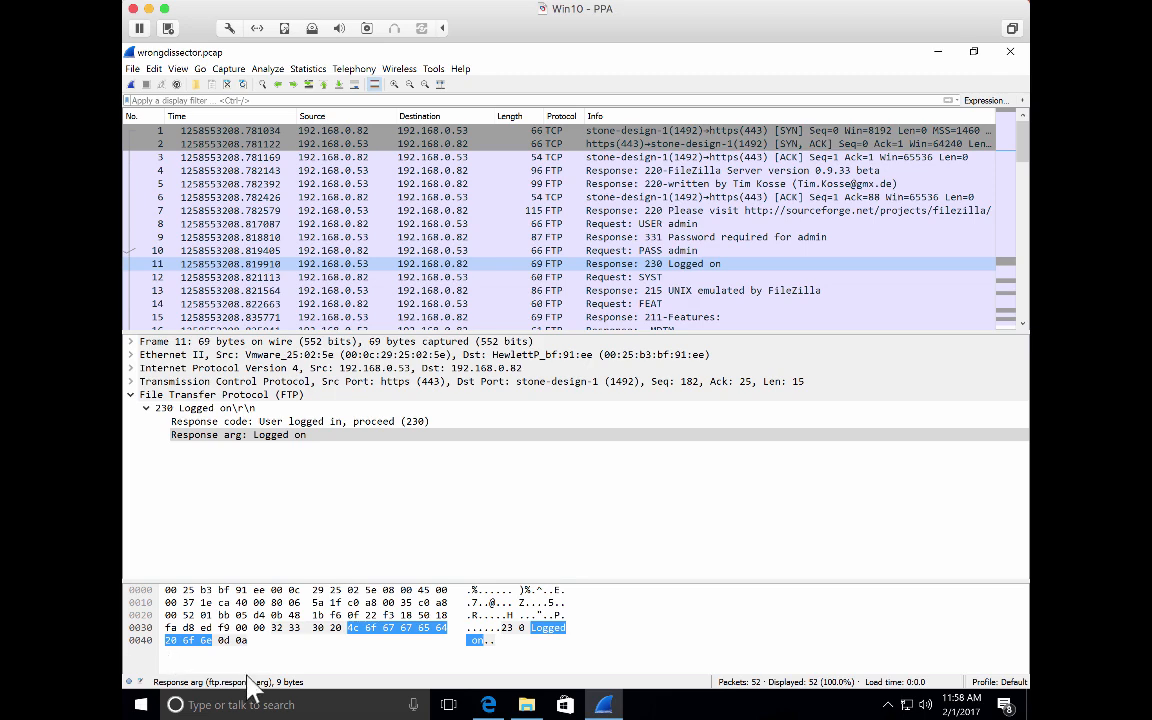
Step: Switch to the Edge browser and bring up the Wireshark · Go Deep. page
{"action": "left_click", "coordinate": [487, 705]}
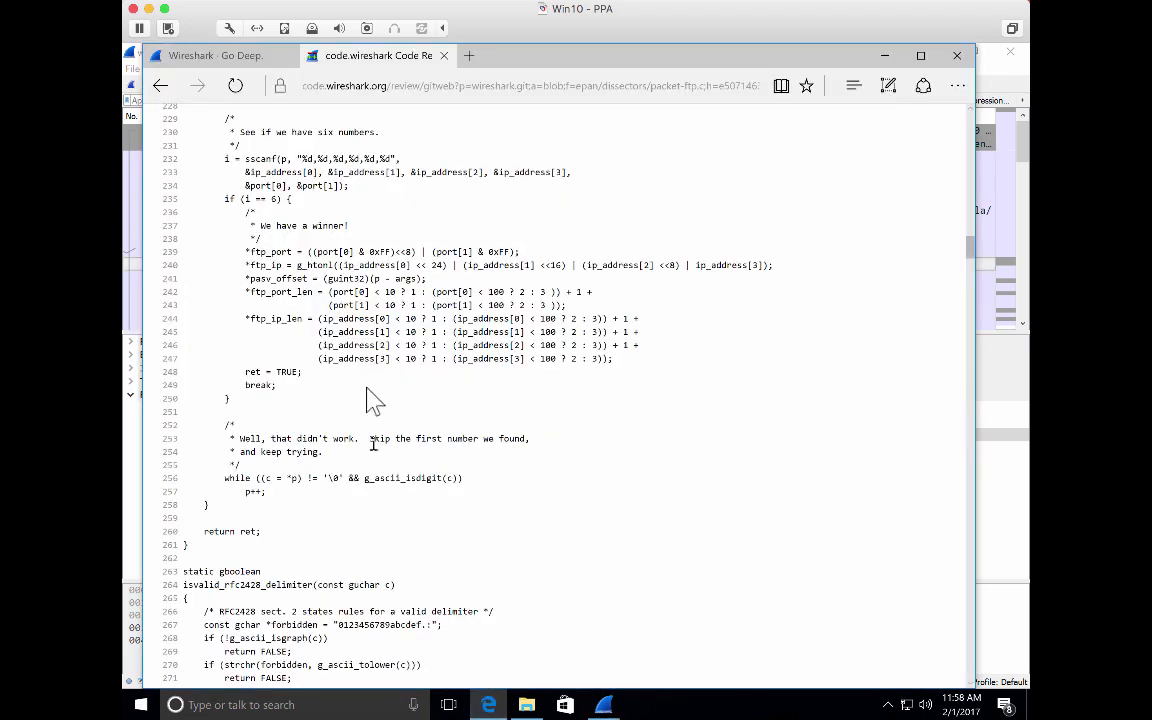
{"action": "left_click", "coordinate": [210, 57]}
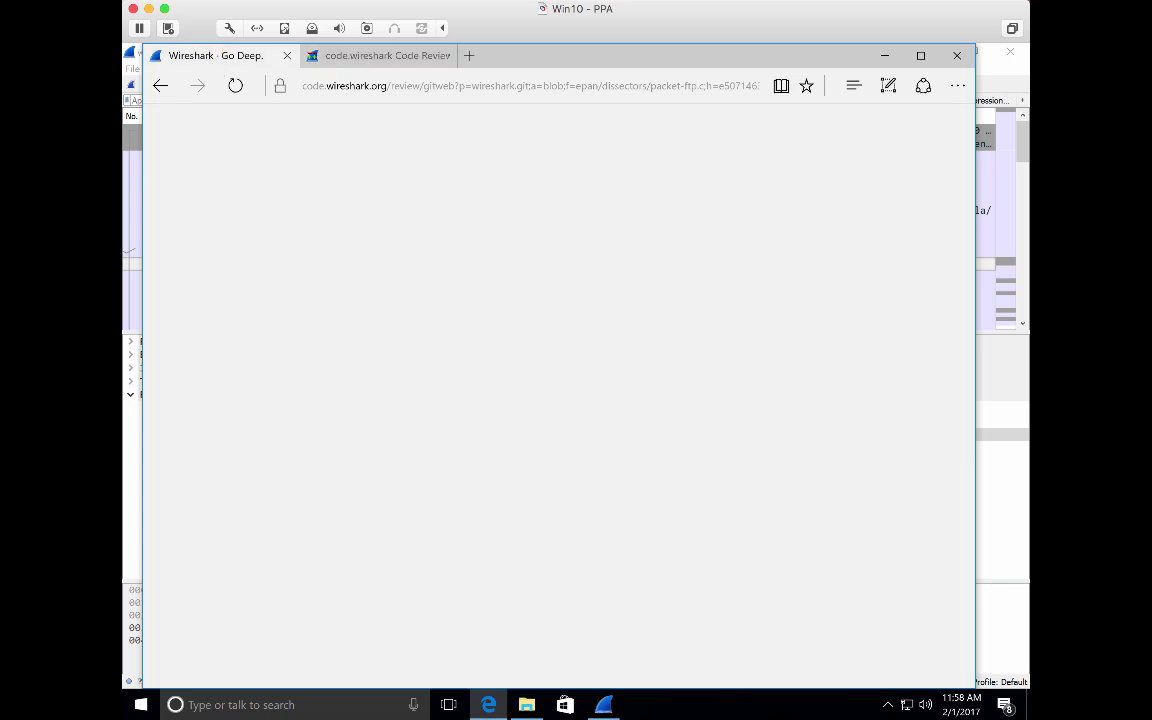